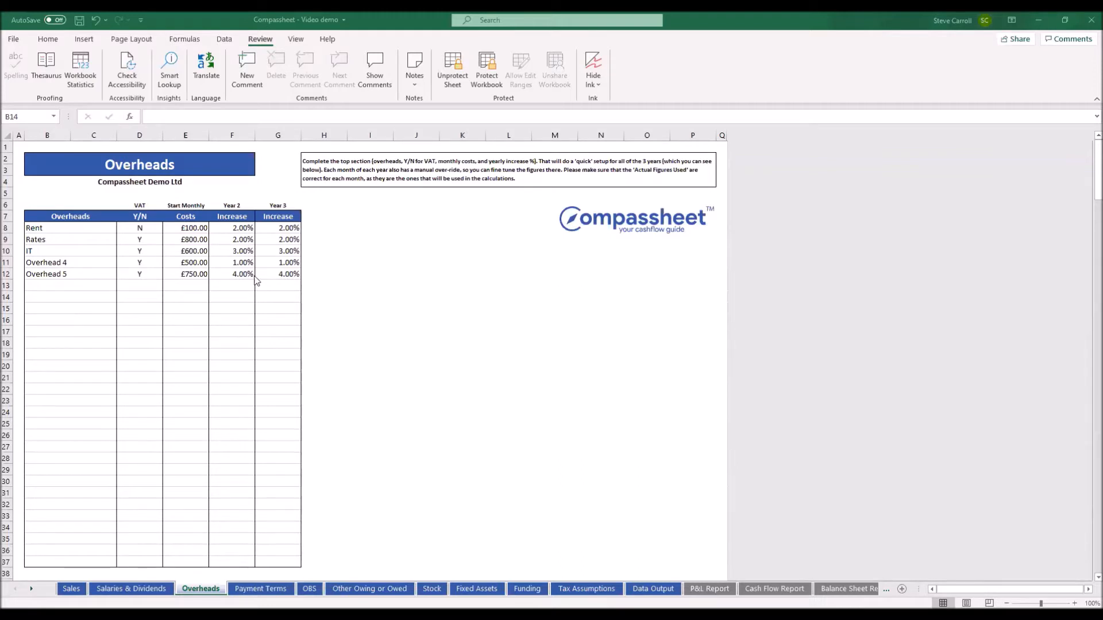
Change the first overhead's name to "Rent - London".
click(75, 230)
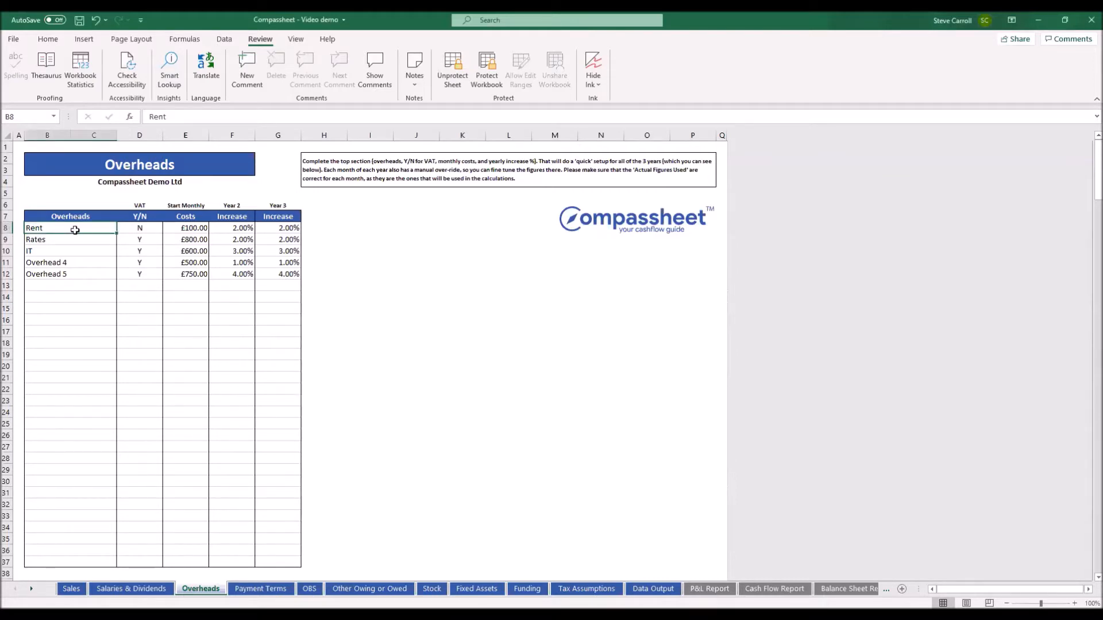
text(Rent - )
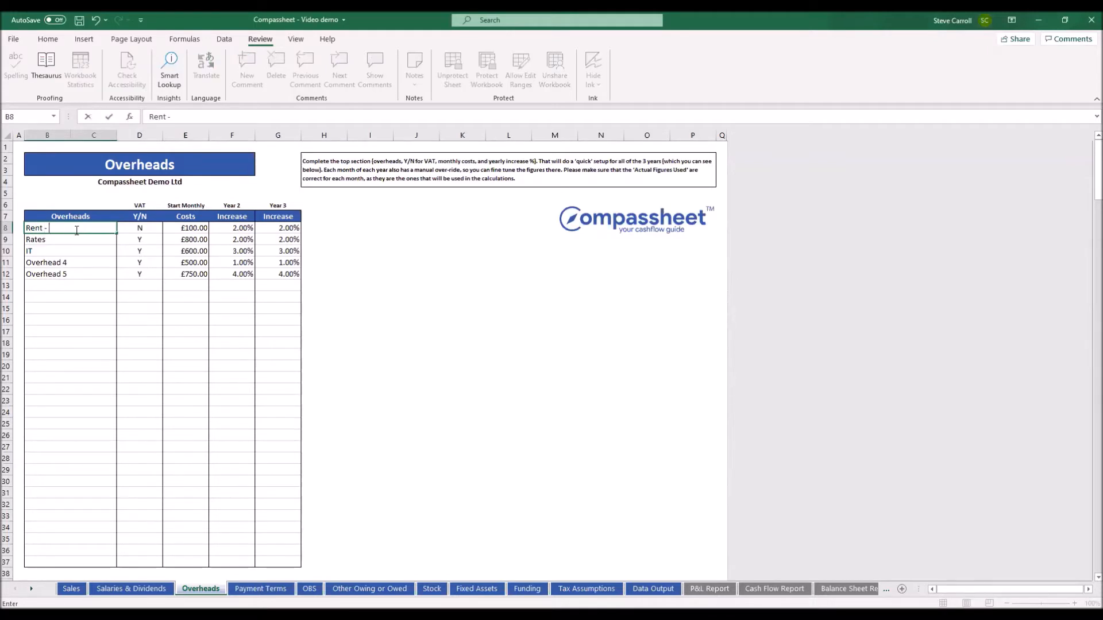
text(London)
key(Return)
Remove the London suffix from the first overhead so its name reads "Rent".
click(78, 228)
click(212, 117)
key(BackSpace)
key(BackSpace)
key(BackSpace)
key(BackSpace)
key(BackSpace)
key(BackSpace)
key(BackSpace)
key(BackSpace)
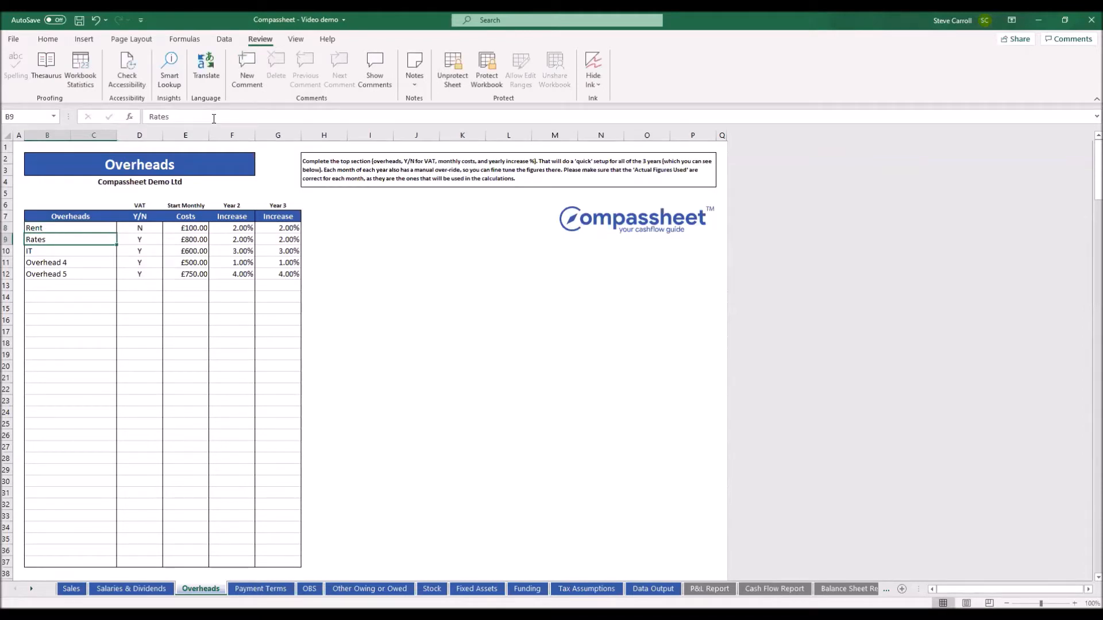
Set the Rent overhead's VAT option to Y and its start monthly cost to £300.
click(150, 230)
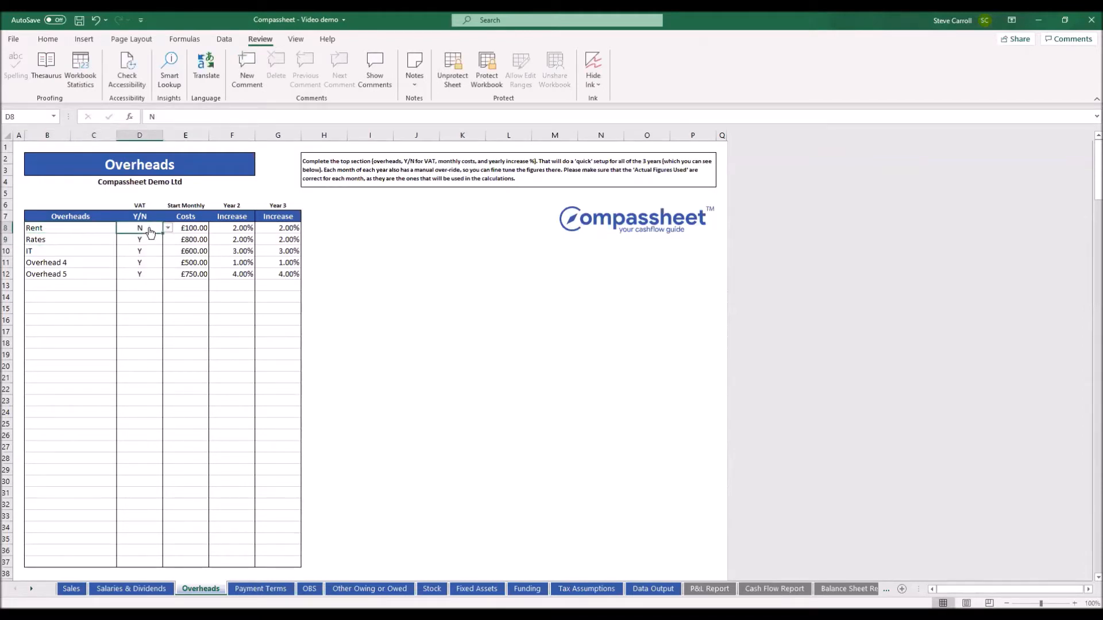
click(167, 229)
click(147, 245)
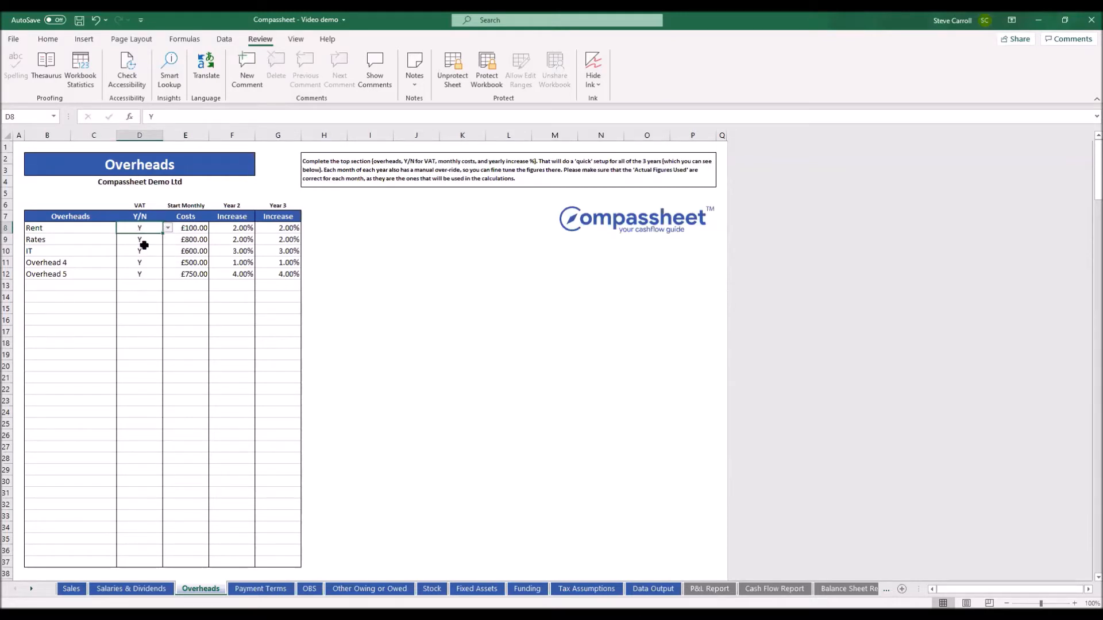
click(189, 229)
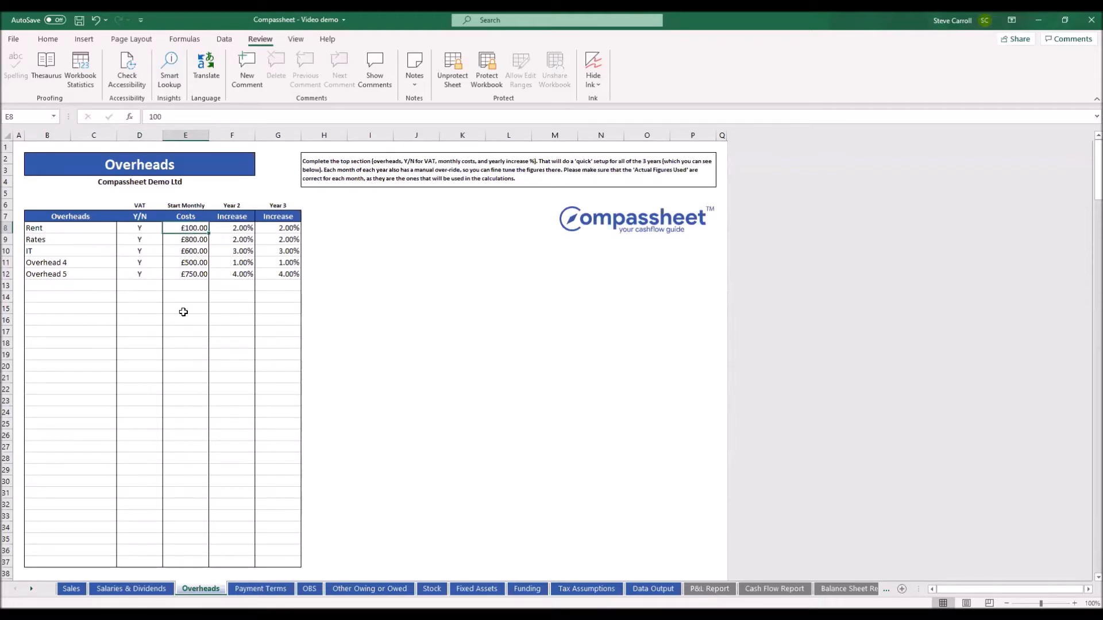
text(3000)
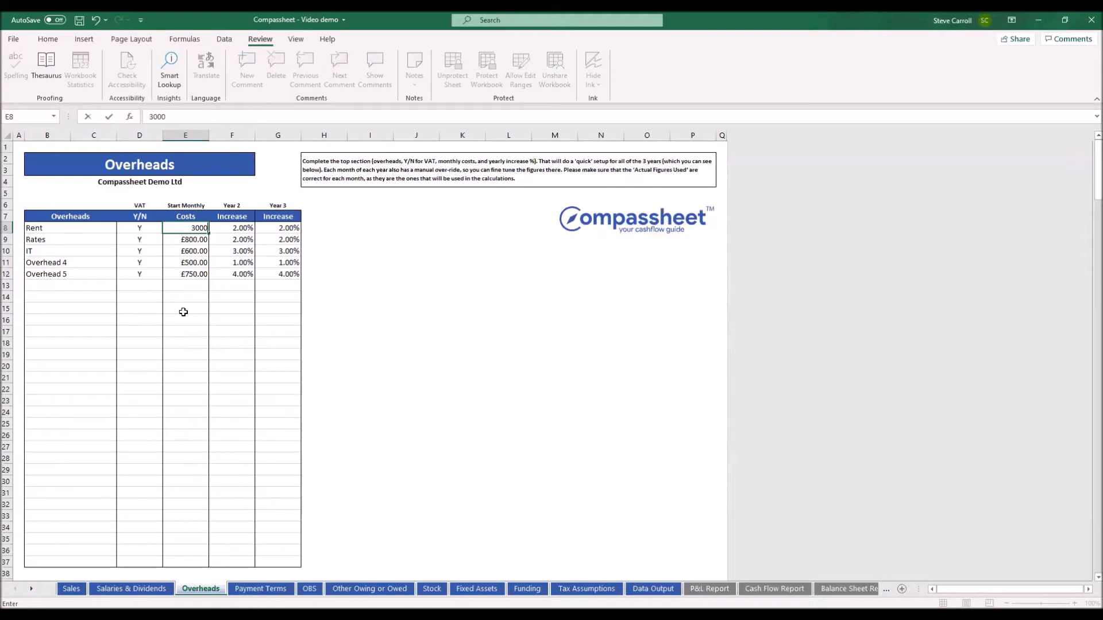
key(BackSpace)
key(Return)
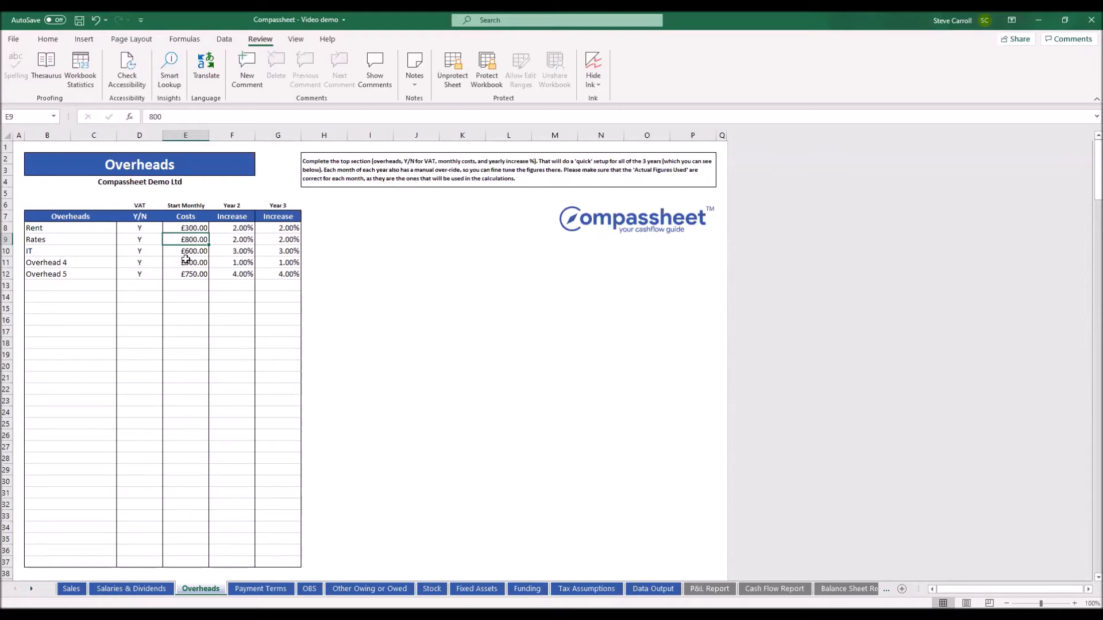
click(229, 229)
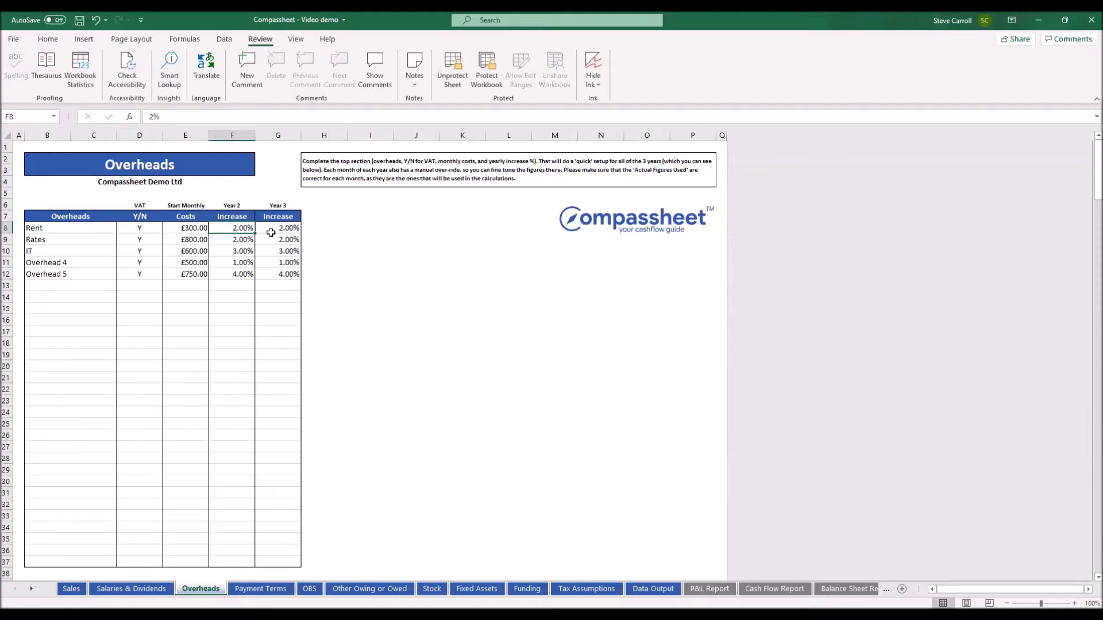
Add an "Overhead 6" entry in the first empty row below Overhead 5, with VAT set to N.
click(96, 286)
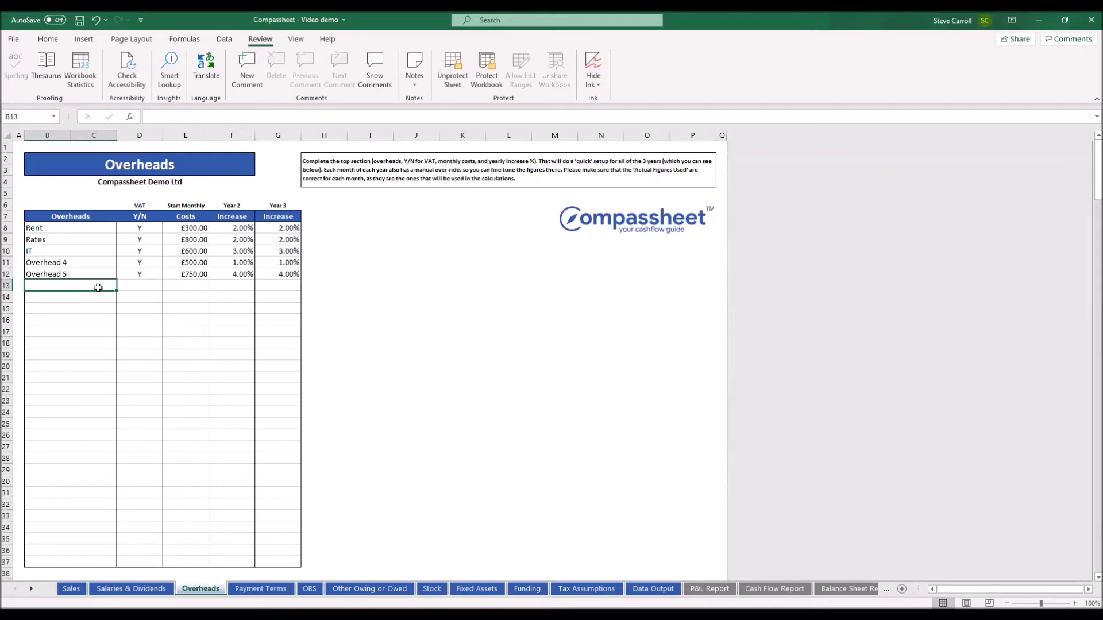
text(Overhead)
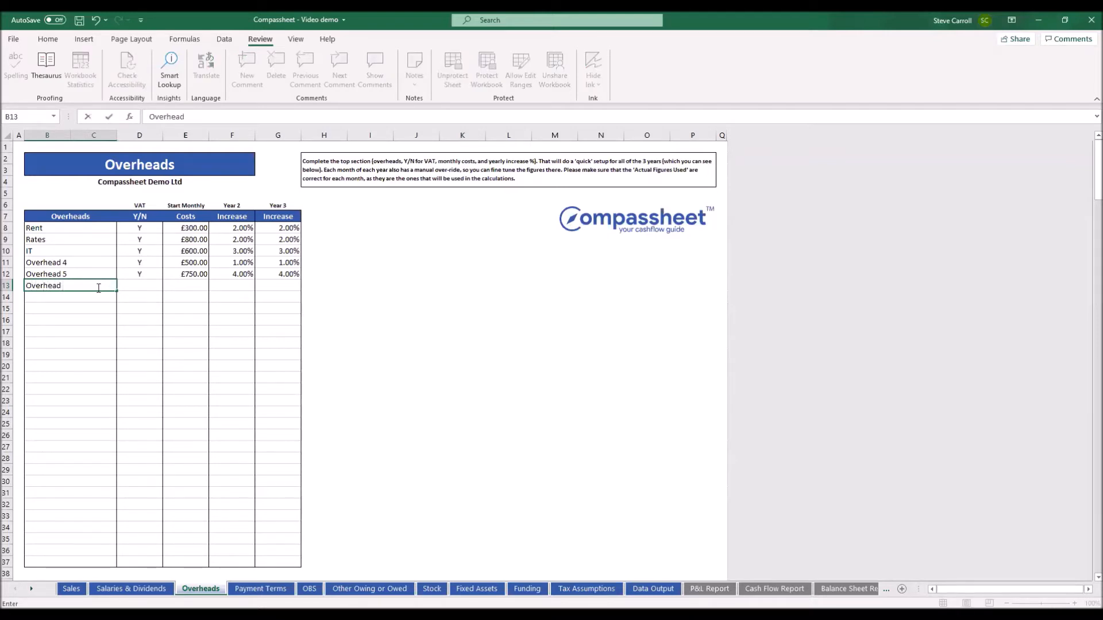
text( 6)
click(146, 285)
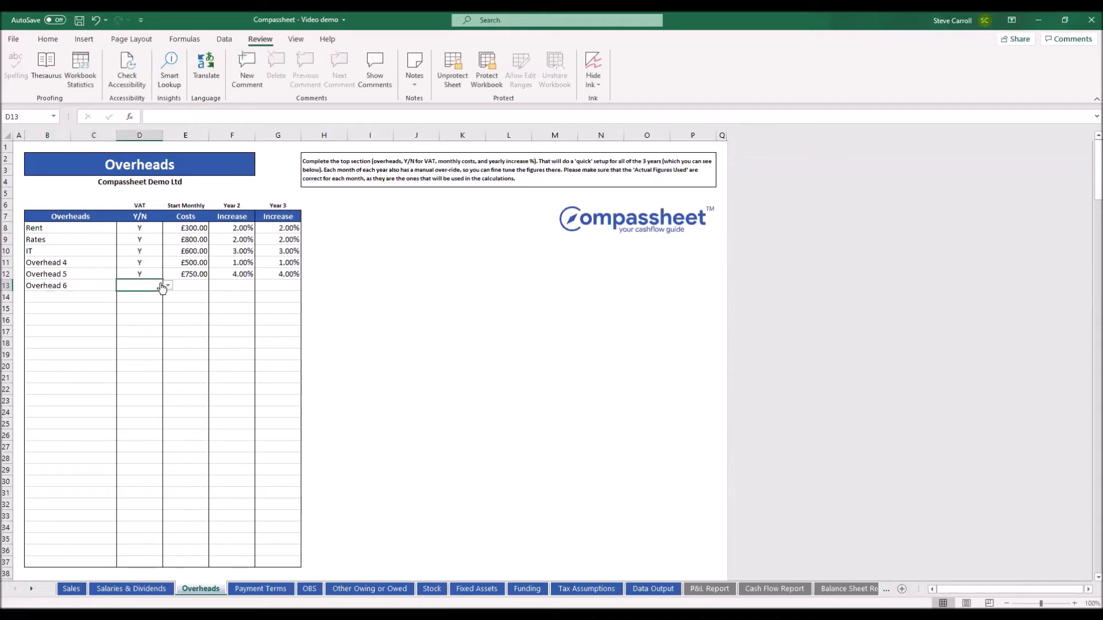
click(166, 286)
click(143, 309)
Rename Overhead 6 to "Insurance" and complete its row with a £100 start monthly cost and 3% increases for Year 2 and Year 3.
click(69, 286)
text(Insurance)
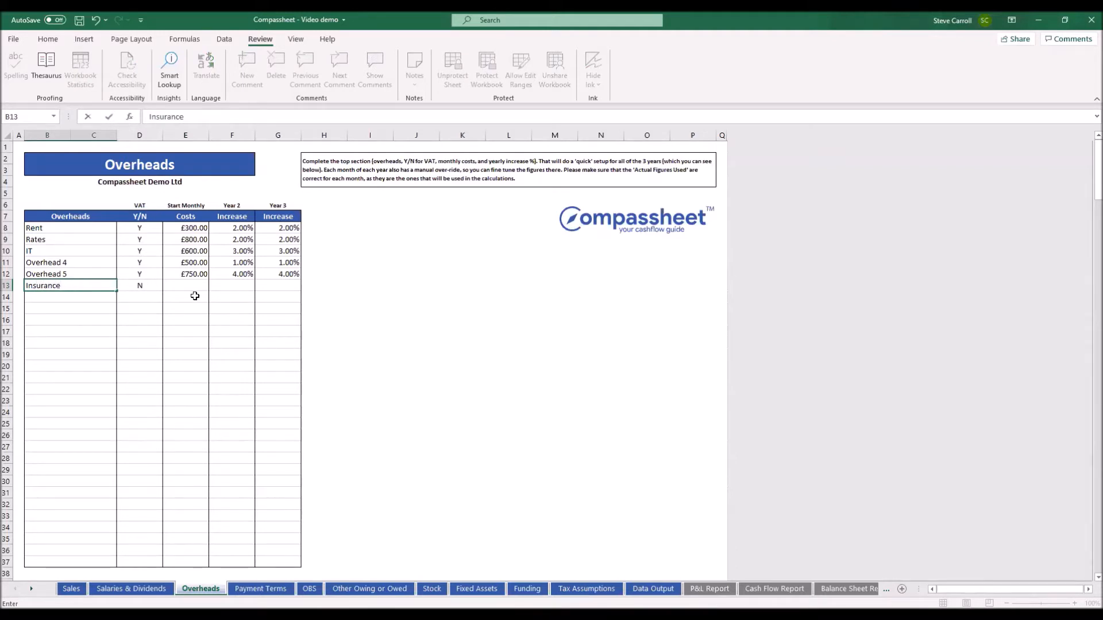
click(195, 286)
text(100)
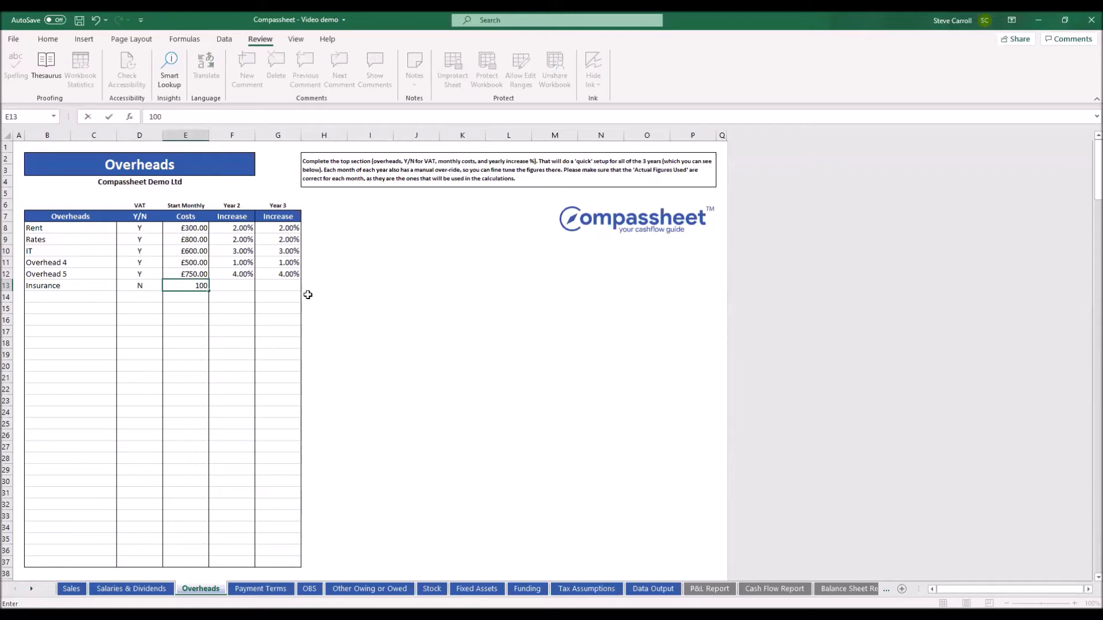
key(Tab)
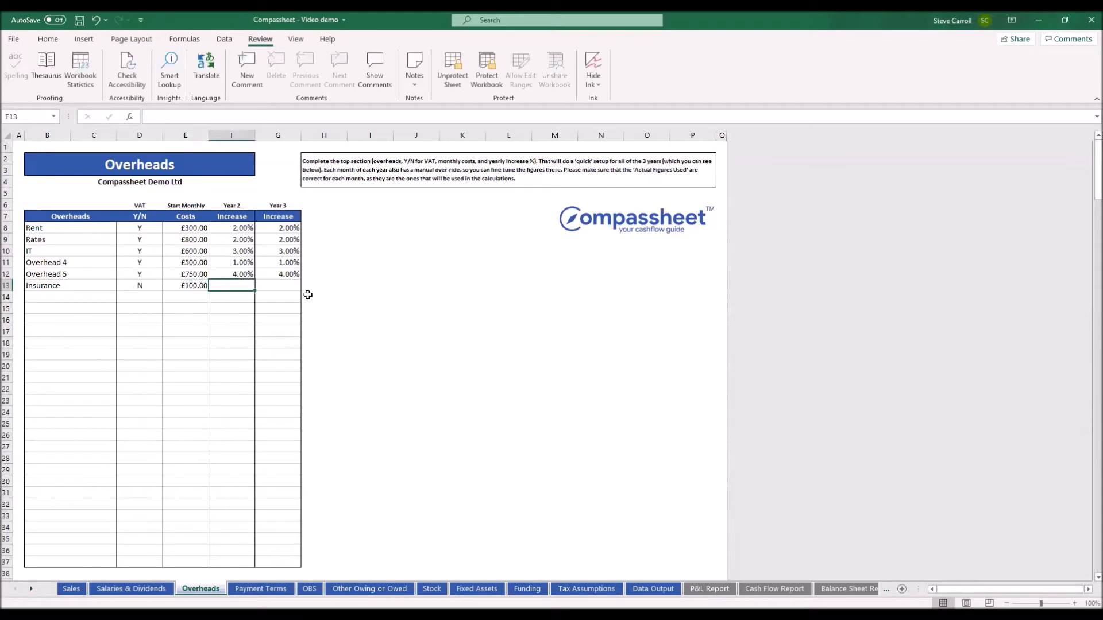
text(3)
key(Tab)
text(3)
key(Down)
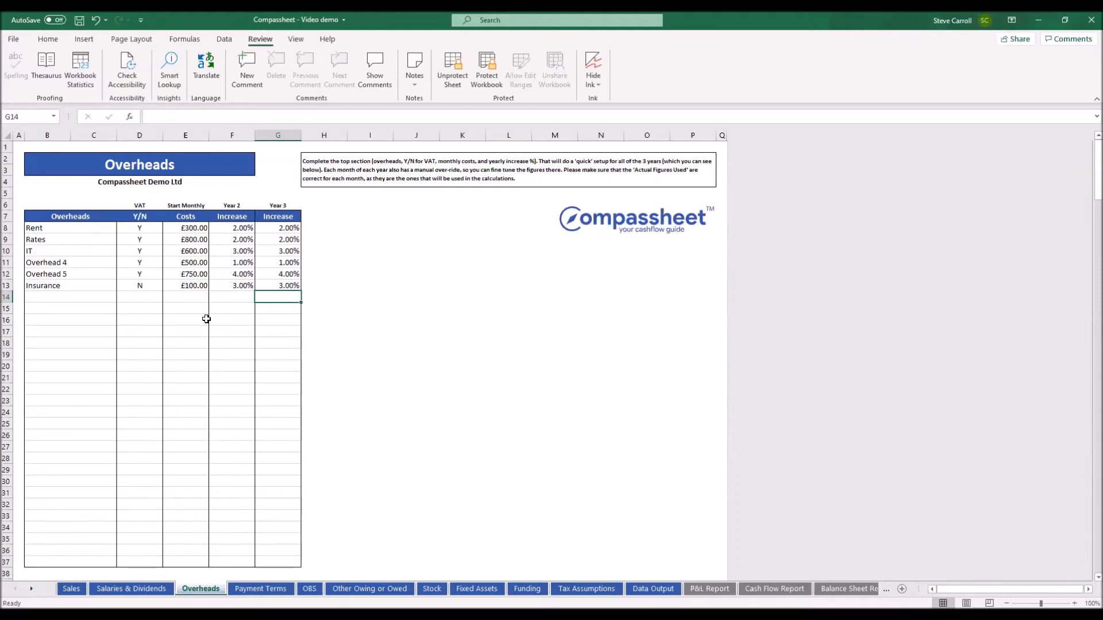
Examine the Year 1 Over-Ride Values and Actual Used Figures tables, including the IT figure for Jun 2021.
scroll(206, 319, down, 4)
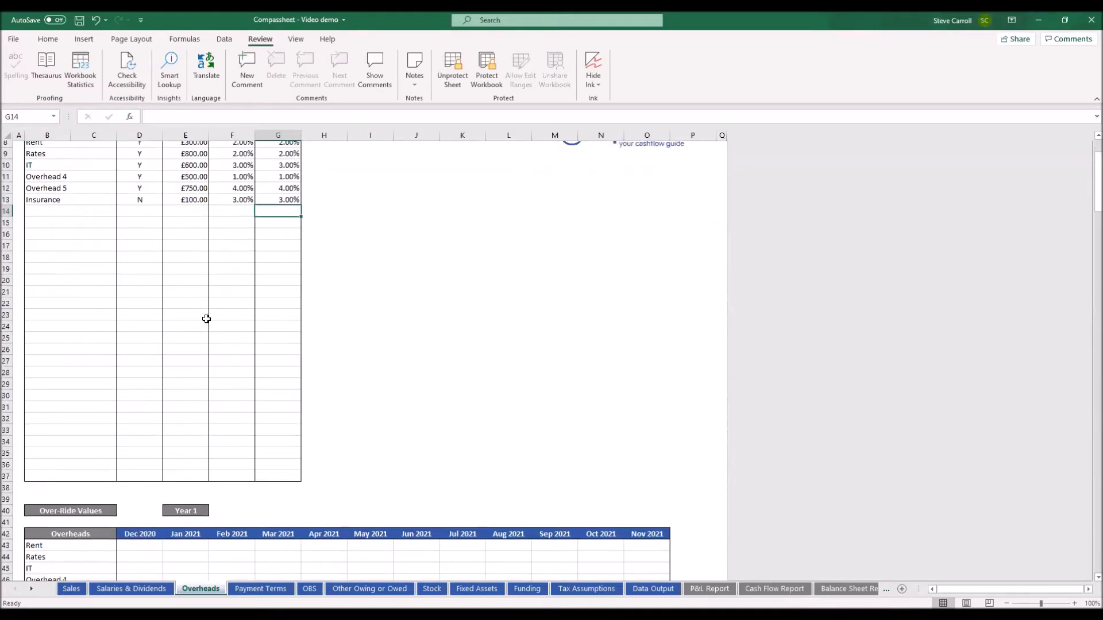
scroll(206, 319, down, 3)
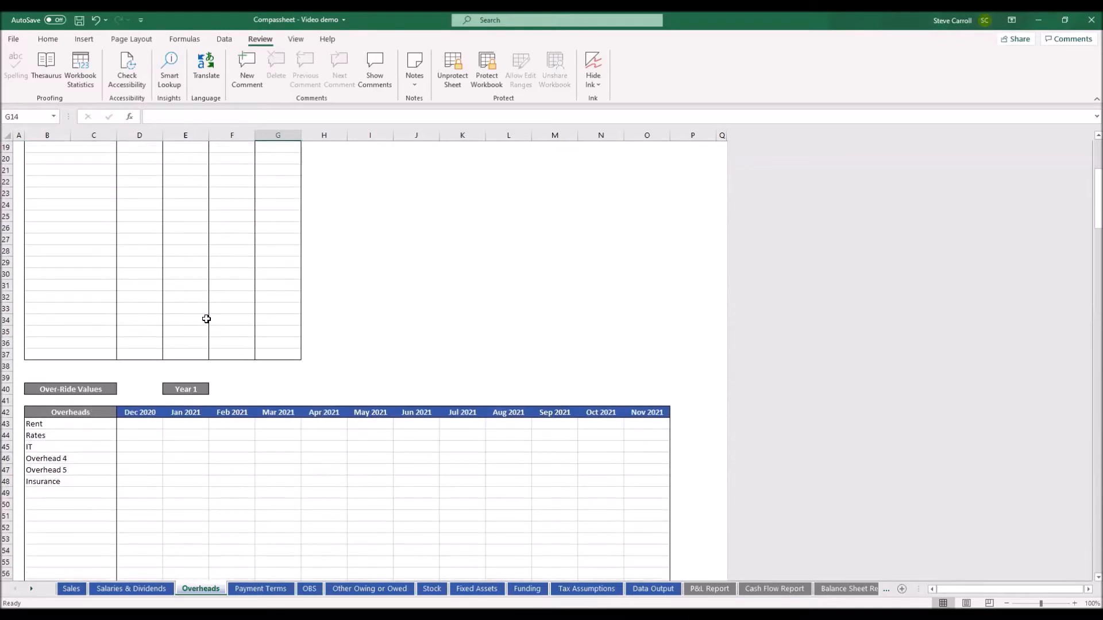
scroll(206, 319, down, 3)
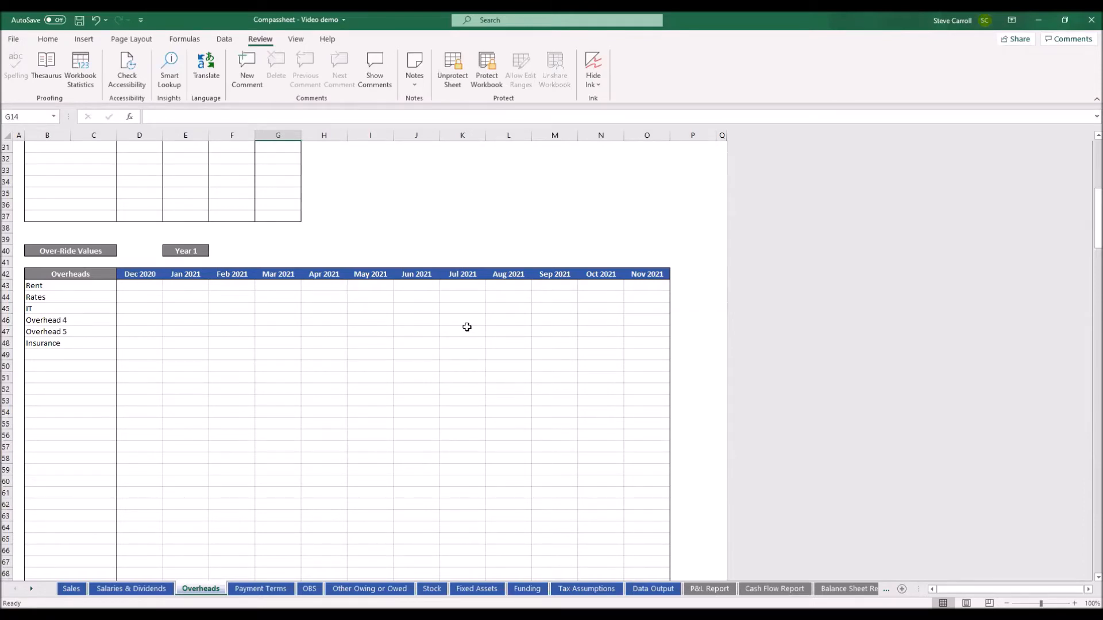
scroll(467, 327, down, 7)
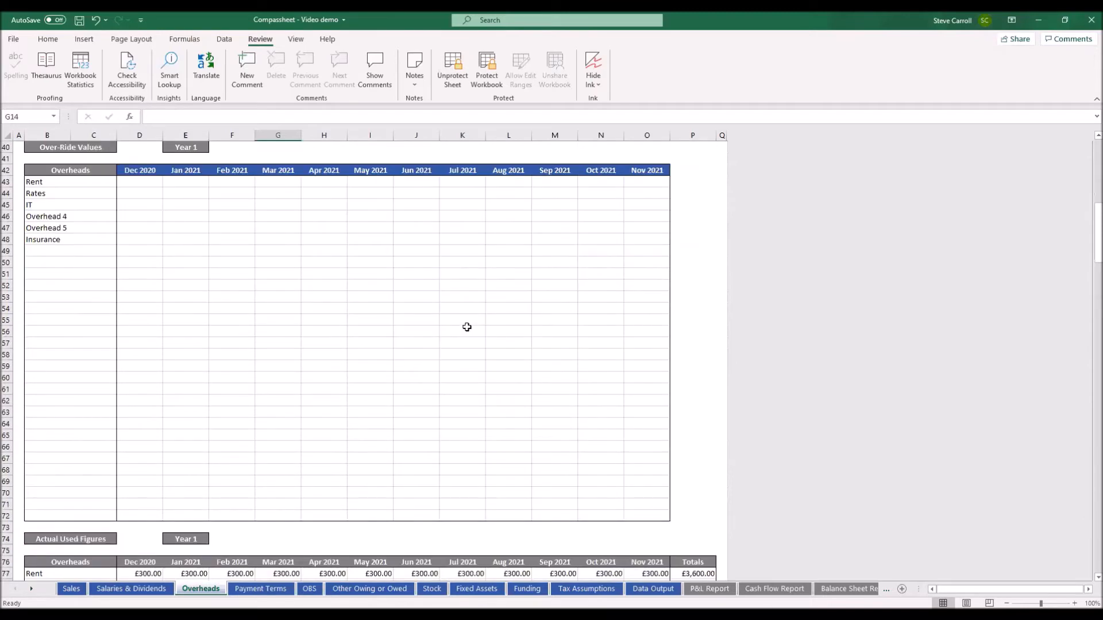
scroll(467, 327, down, 1)
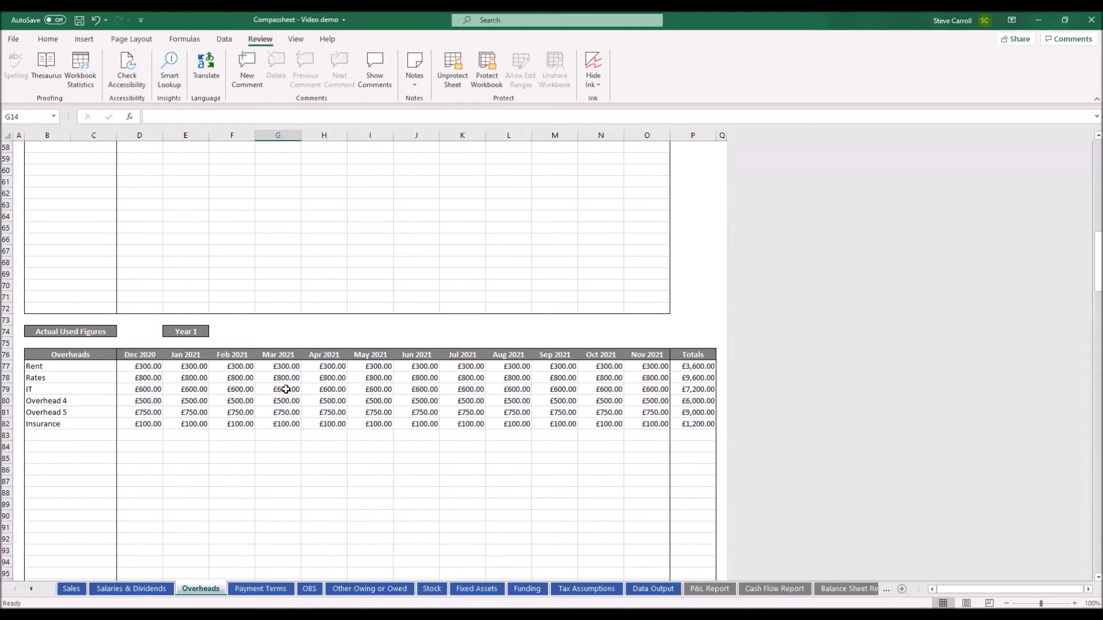
click(432, 391)
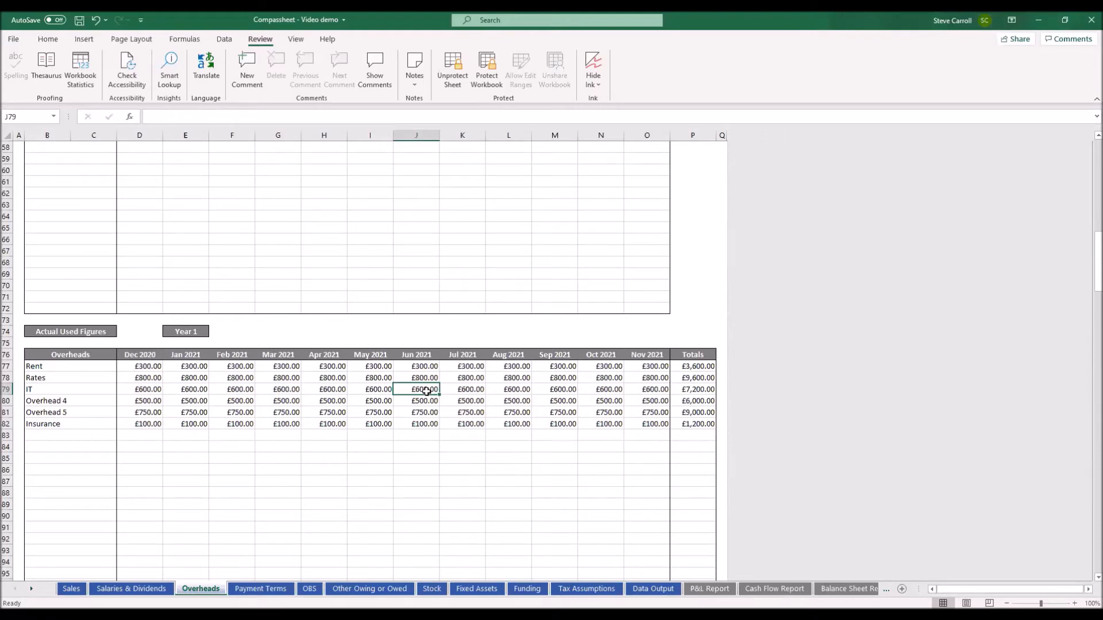
Enter an over-ride value of £1,000 for IT in Jun 2021 in the Year 1 table.
scroll(426, 391, up, 7)
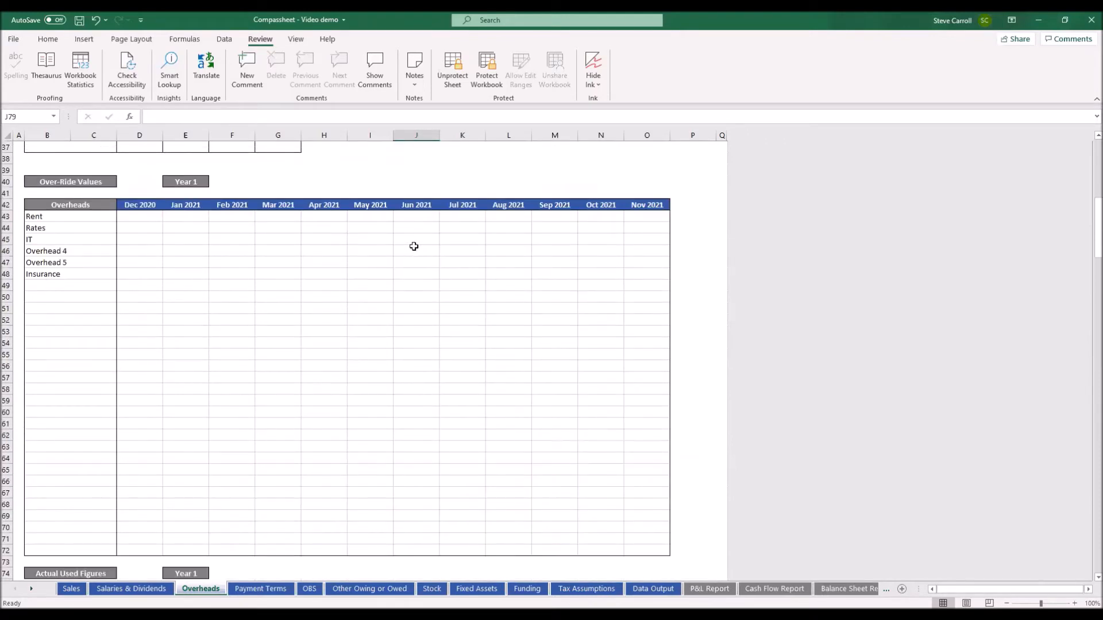
click(418, 239)
text(1000)
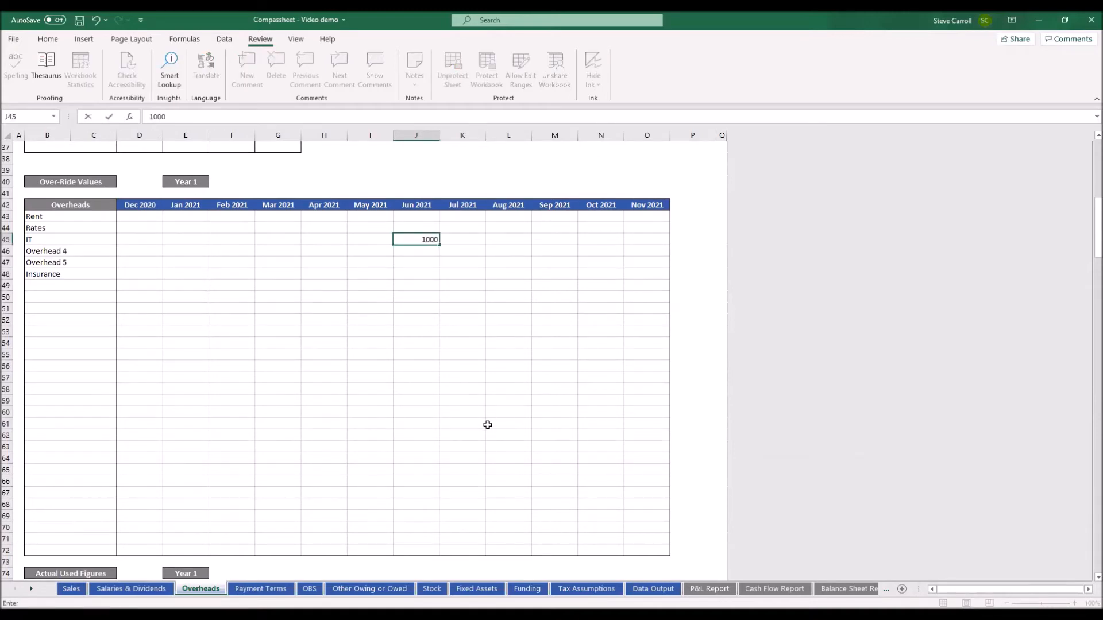
key(Return)
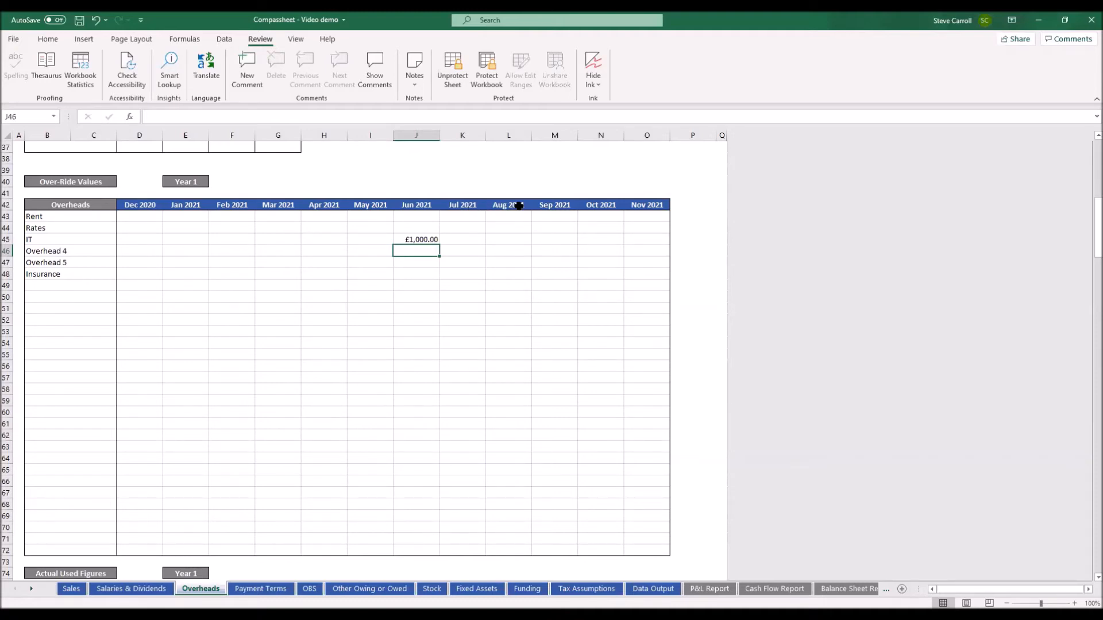
Check the IT figure for Jun 2021 in the Year 1 Actual Used Figures table.
scroll(434, 294, down, 4)
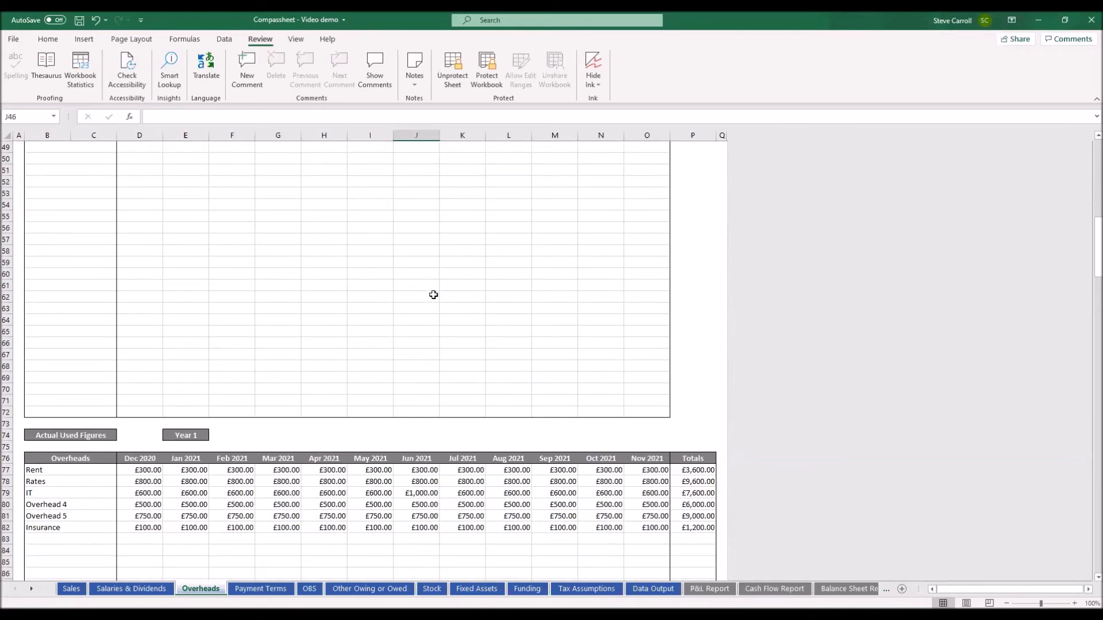
scroll(434, 295, down, 2)
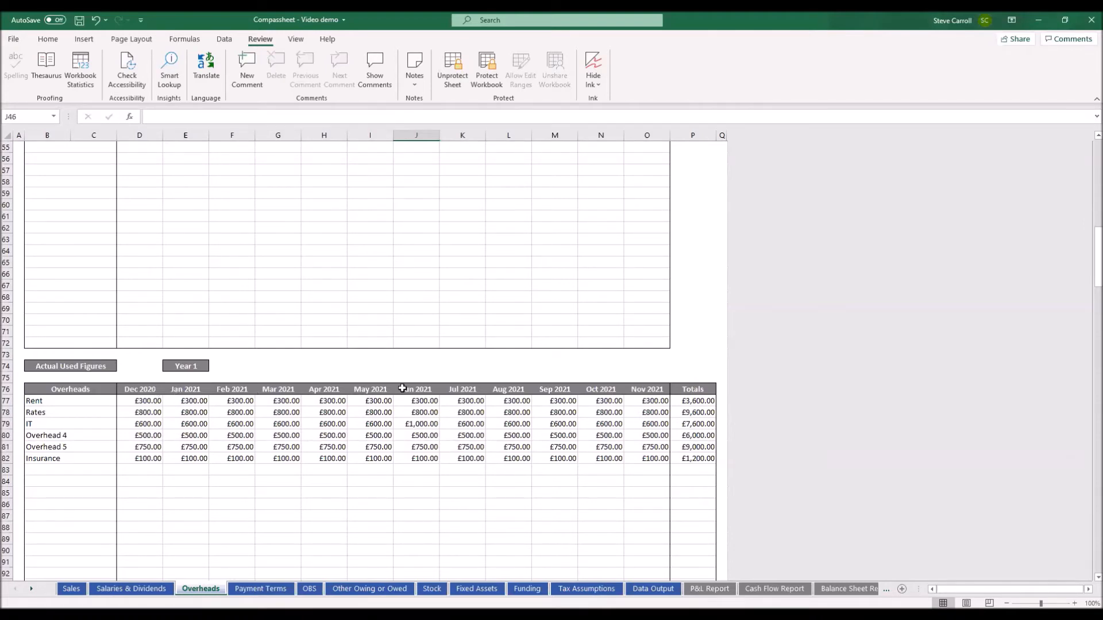
click(410, 425)
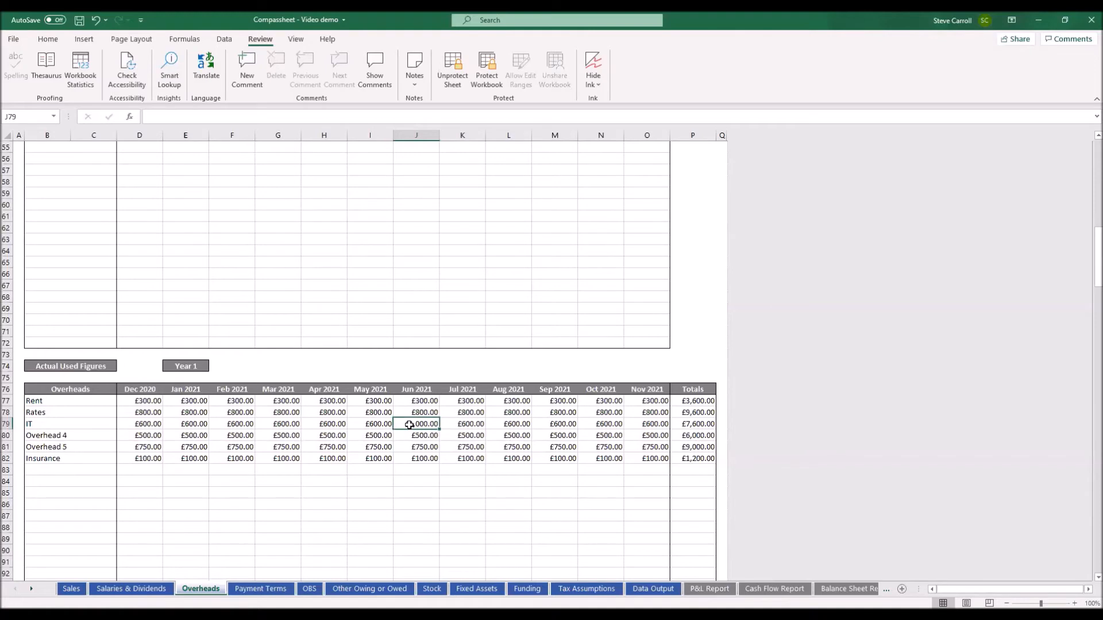
click(397, 390)
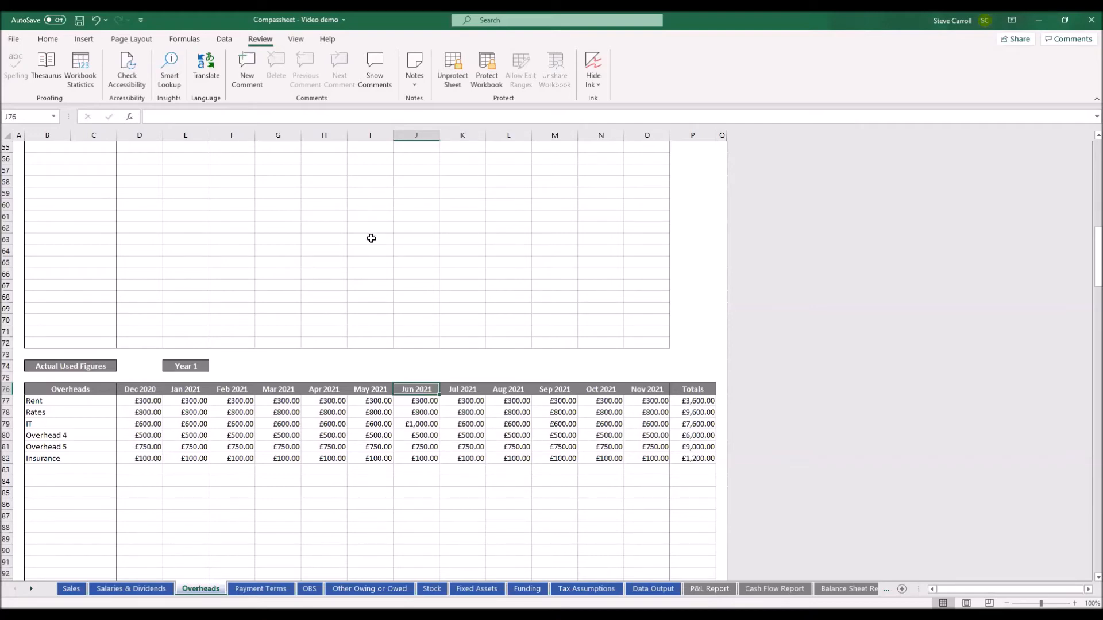
Enter £0 over-ride values for Overhead 4 from Aug 2021 through Nov 2021 in the Year 1 table.
scroll(371, 236, up, 4)
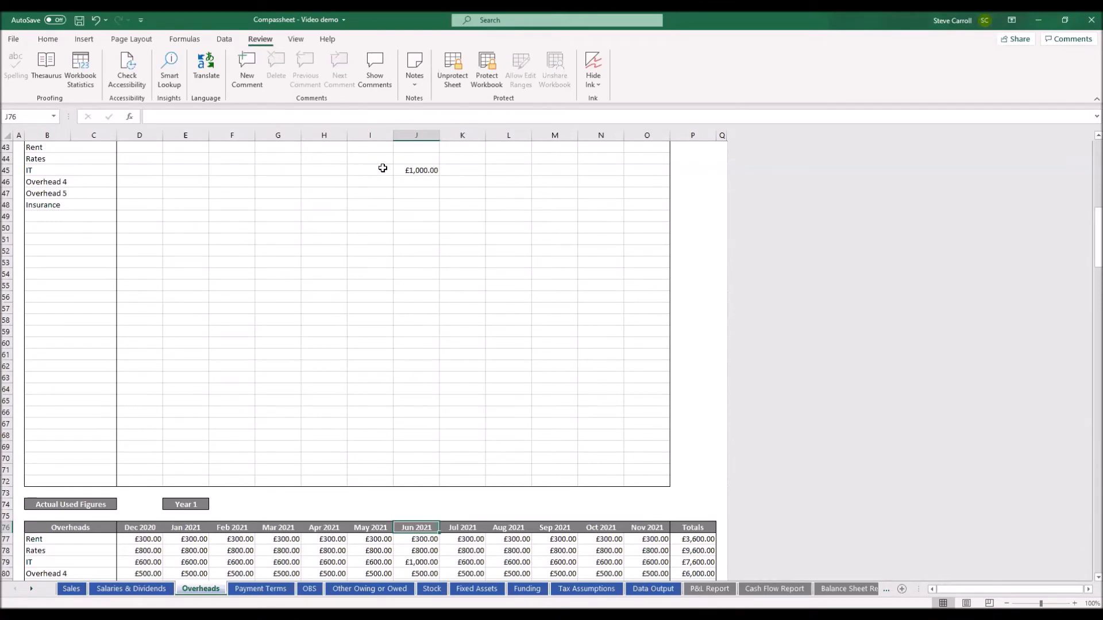
scroll(385, 195, up, 2)
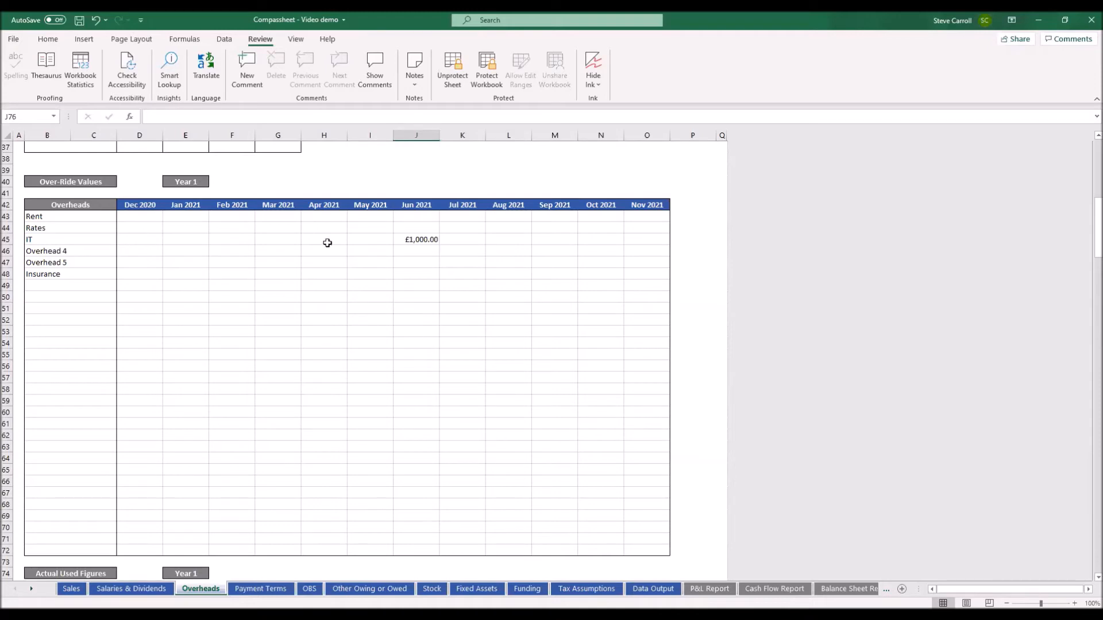
click(504, 249)
text(0)
key(Tab)
text(0)
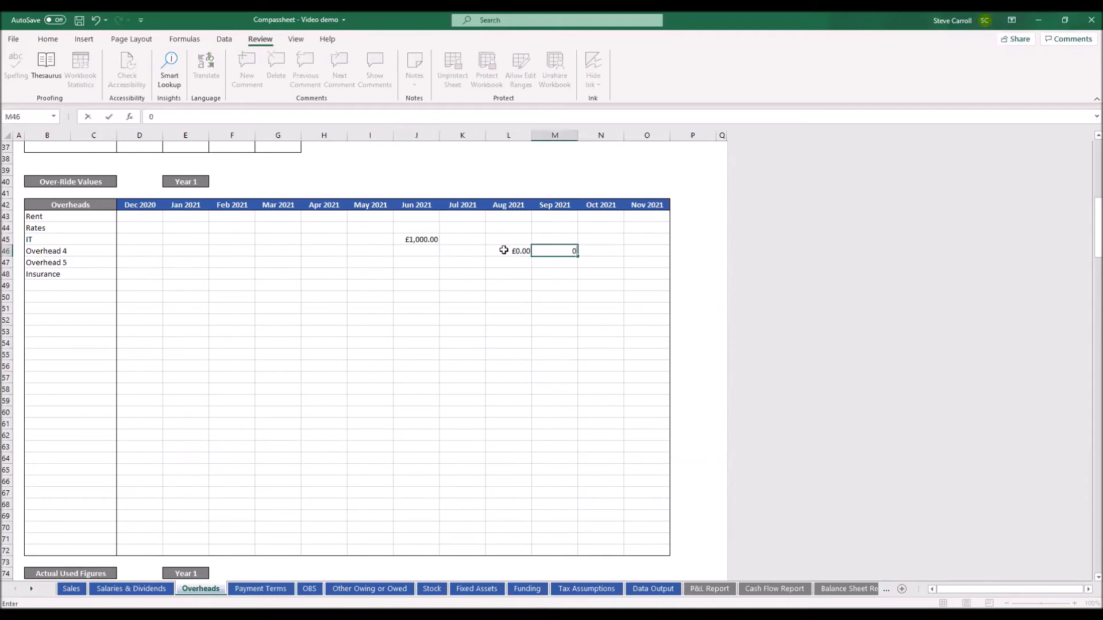
key(Tab)
text(0)
key(Tab)
text(0)
key(Return)
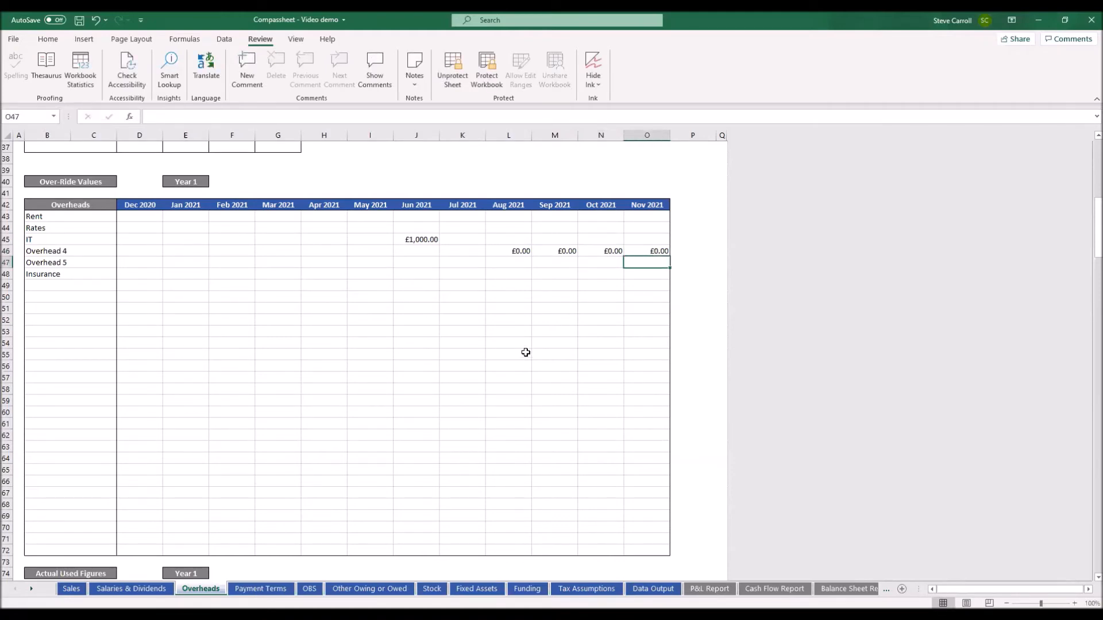
Review the Overhead 4 figures in the Year 1 Actual Used Figures table, and examine the Year 2 actual figures.
scroll(526, 350, down, 6)
scroll(525, 350, down, 2)
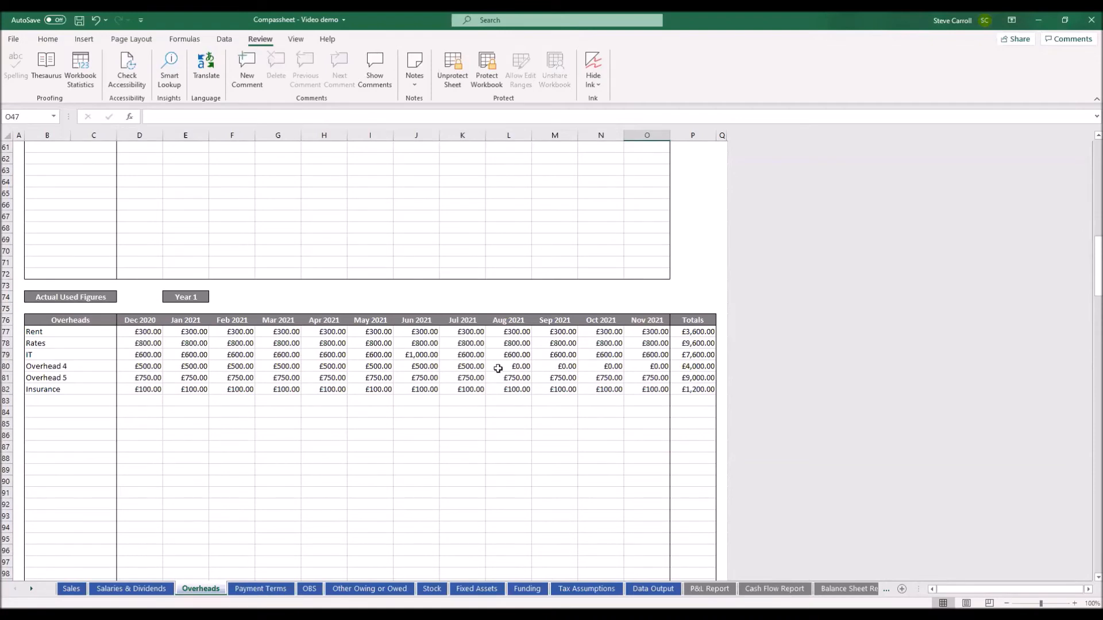
scroll(498, 368, down, 9)
scroll(498, 368, down, 6)
scroll(498, 368, down, 8)
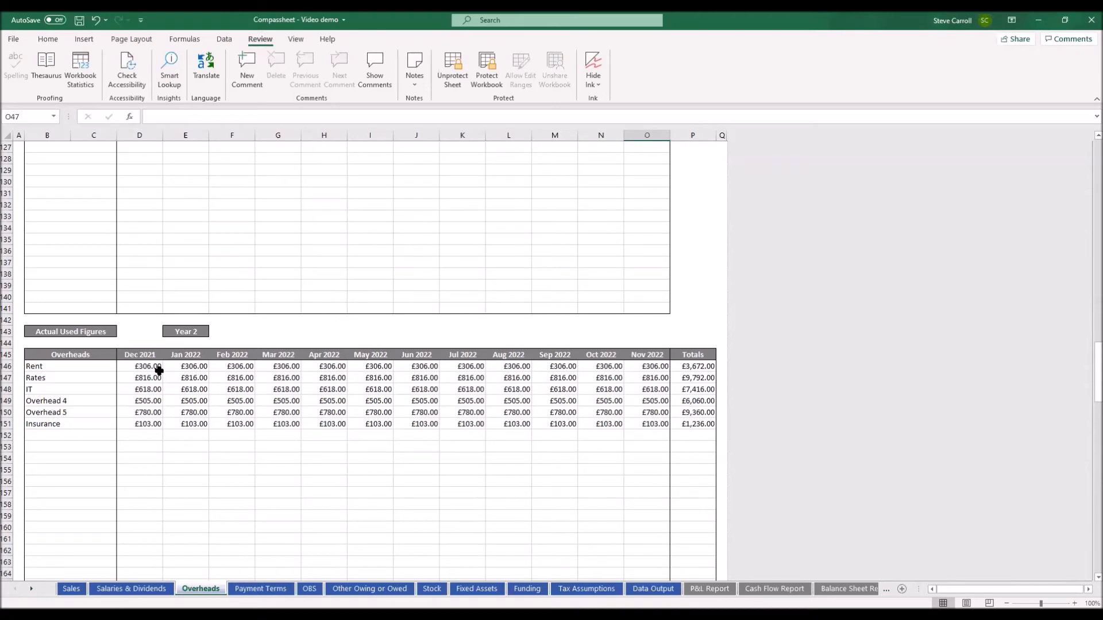
Examine the Year 2 and Year 3 Actual Used Figures tables to see how the yearly increases apply.
scroll(144, 425, down, 11)
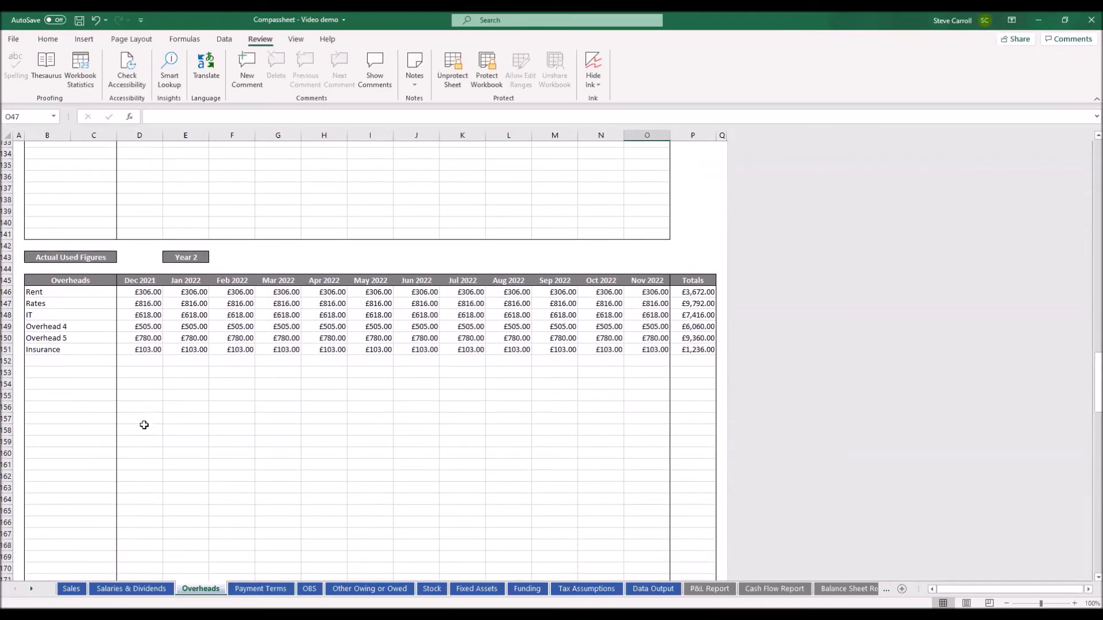
scroll(144, 425, down, 10)
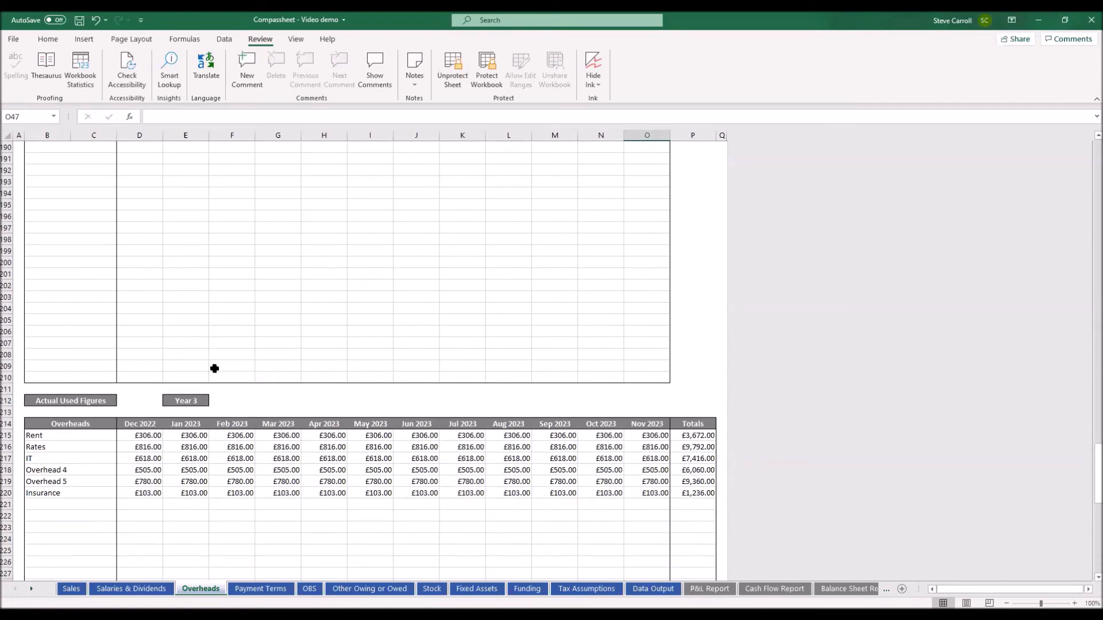
scroll(374, 248, up, 1)
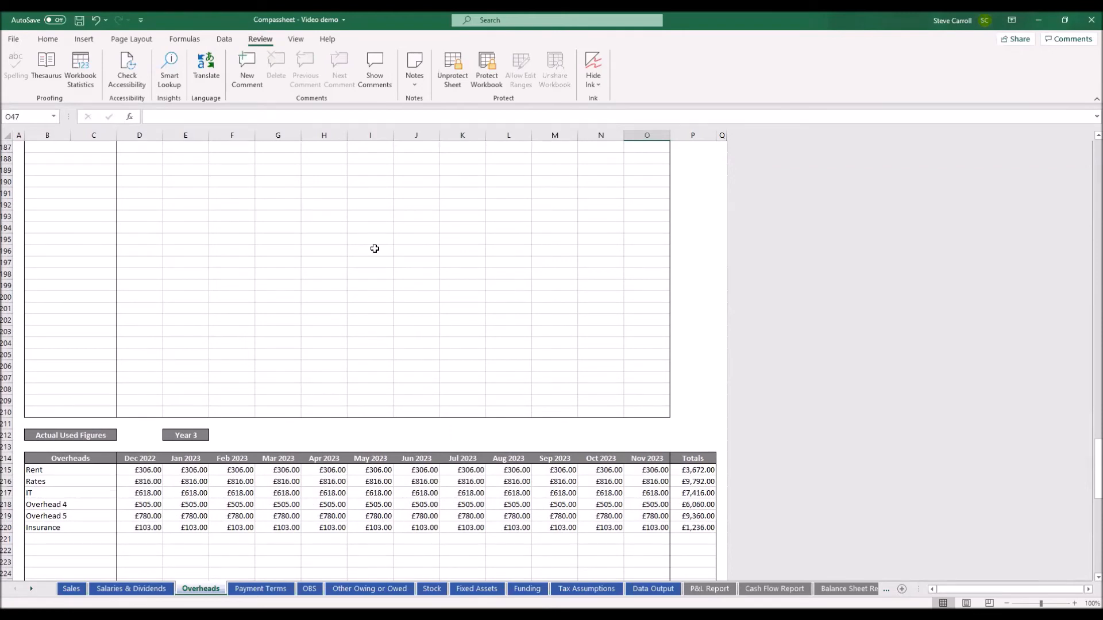
scroll(375, 248, up, 1)
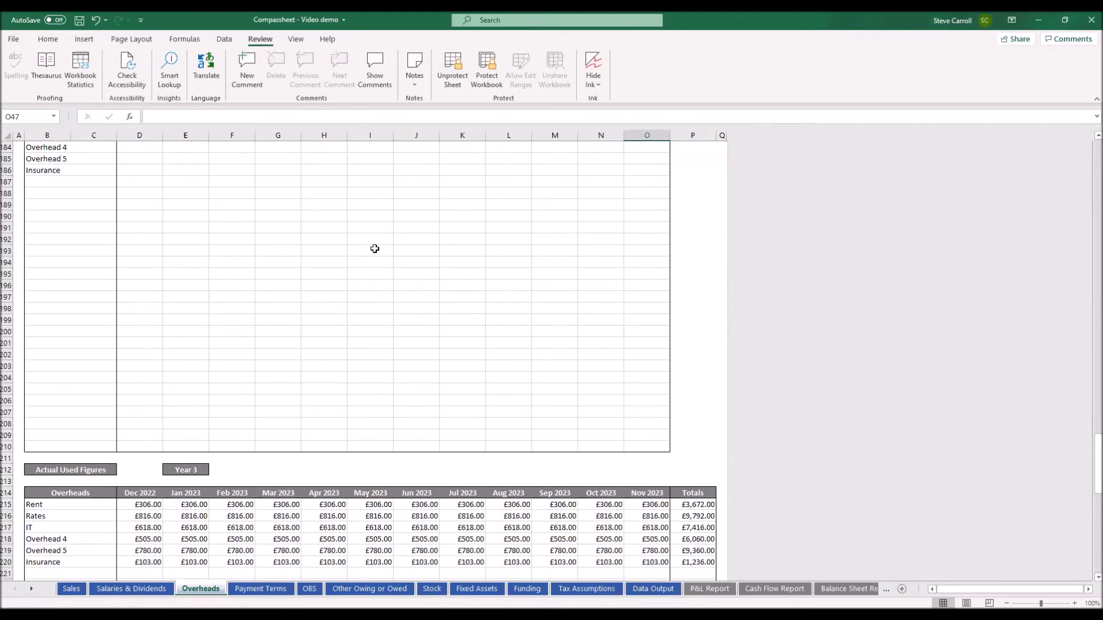
scroll(430, 308, down, 4)
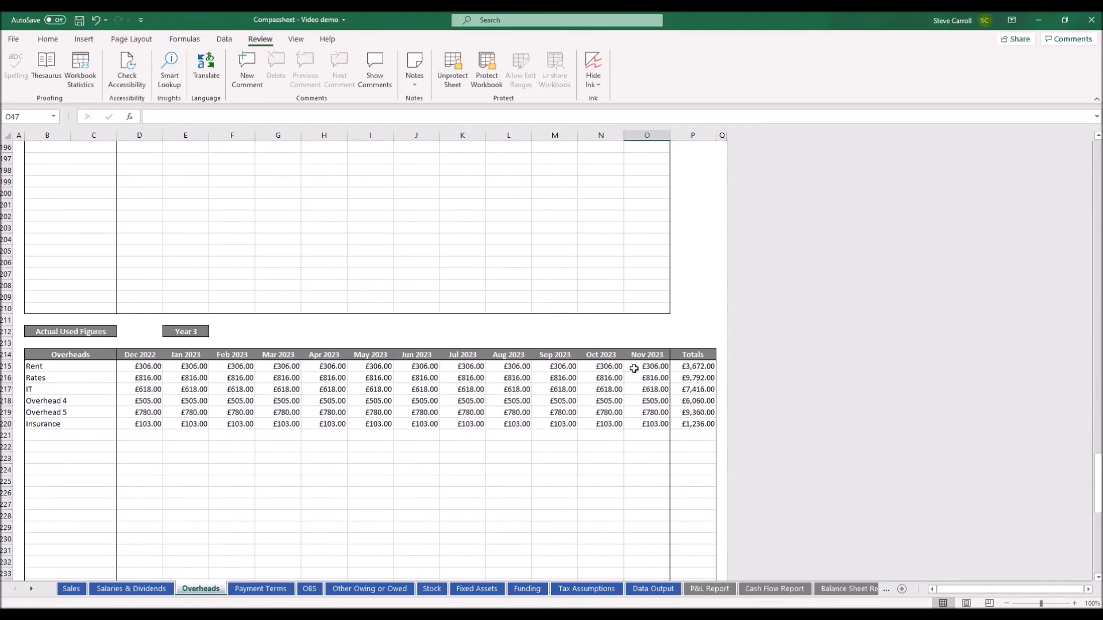
Enter over-ride values of £400 for Rent in Sep, Oct and Nov 2023 in the Year 3 table.
scroll(633, 368, up, 6)
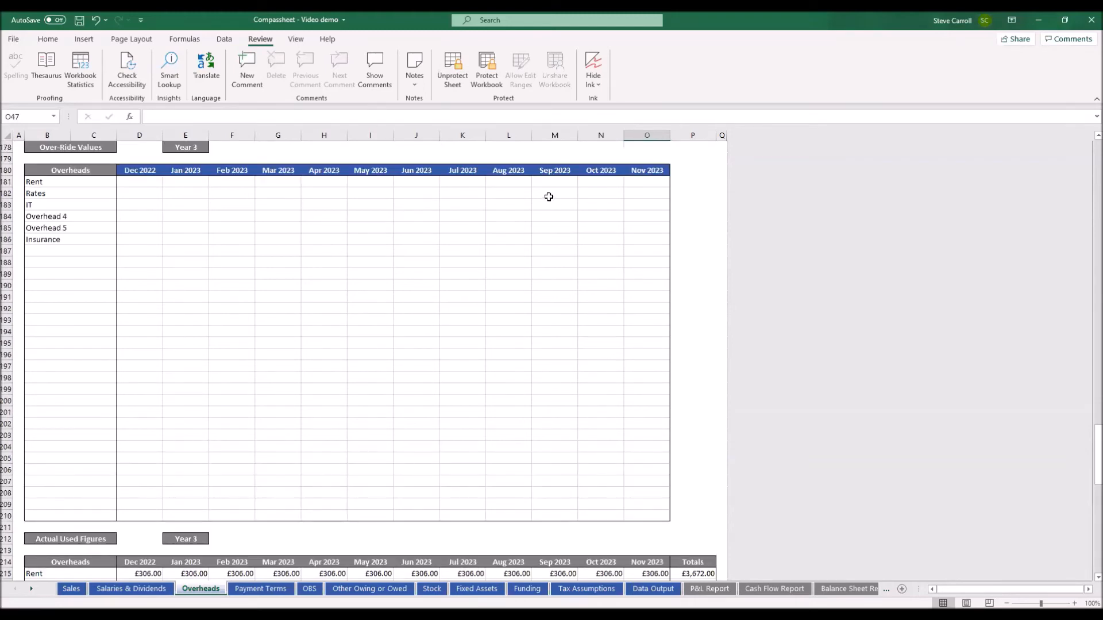
click(541, 184)
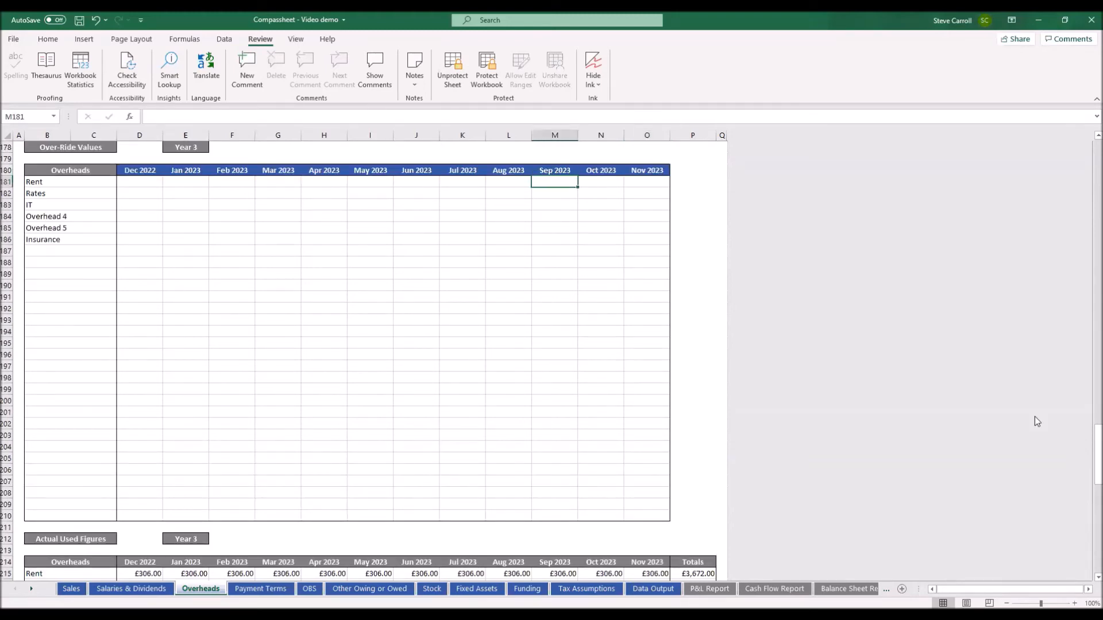
text(400)
key(Tab)
text(400)
key(Tab)
text(400)
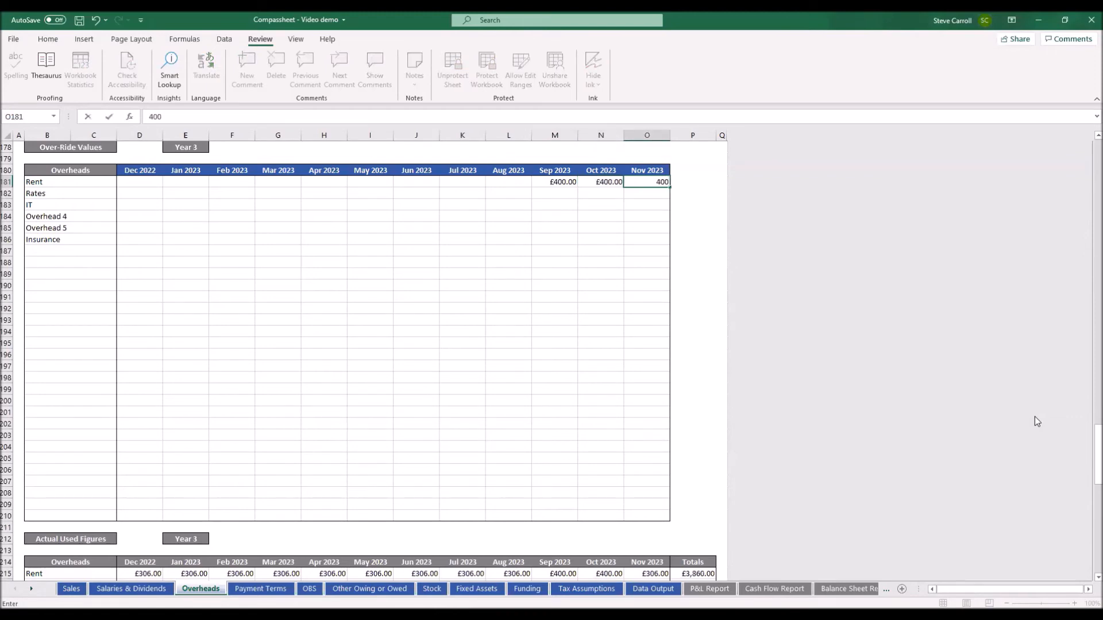
key(Up)
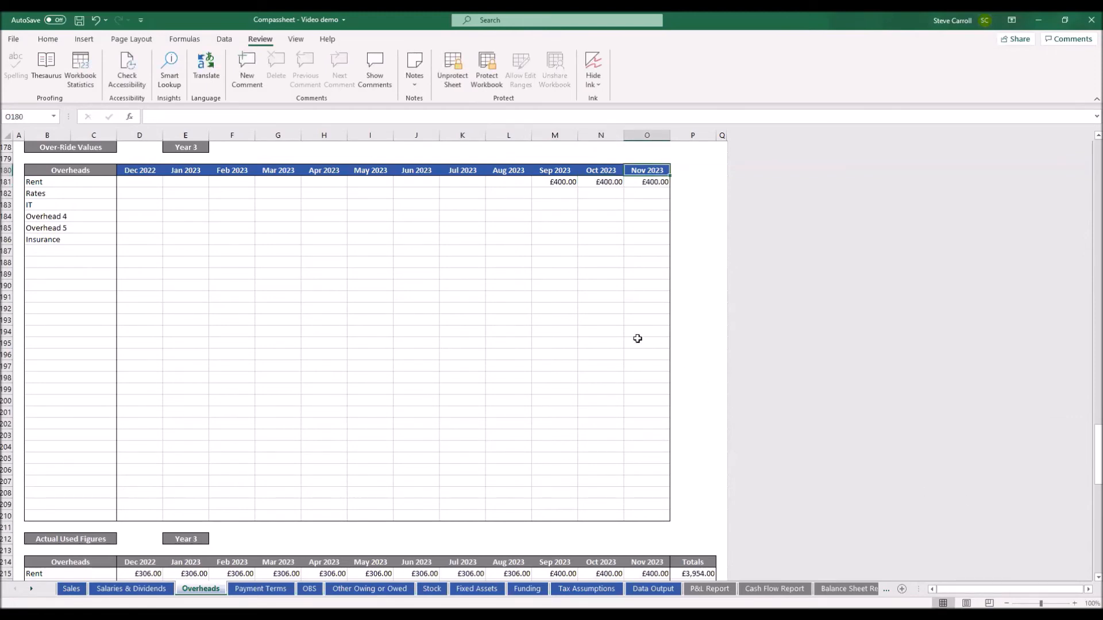
Check the Rent figures for Sep to Nov 2023 in the Year 3 Actual Used Figures table.
scroll(638, 338, down, 5)
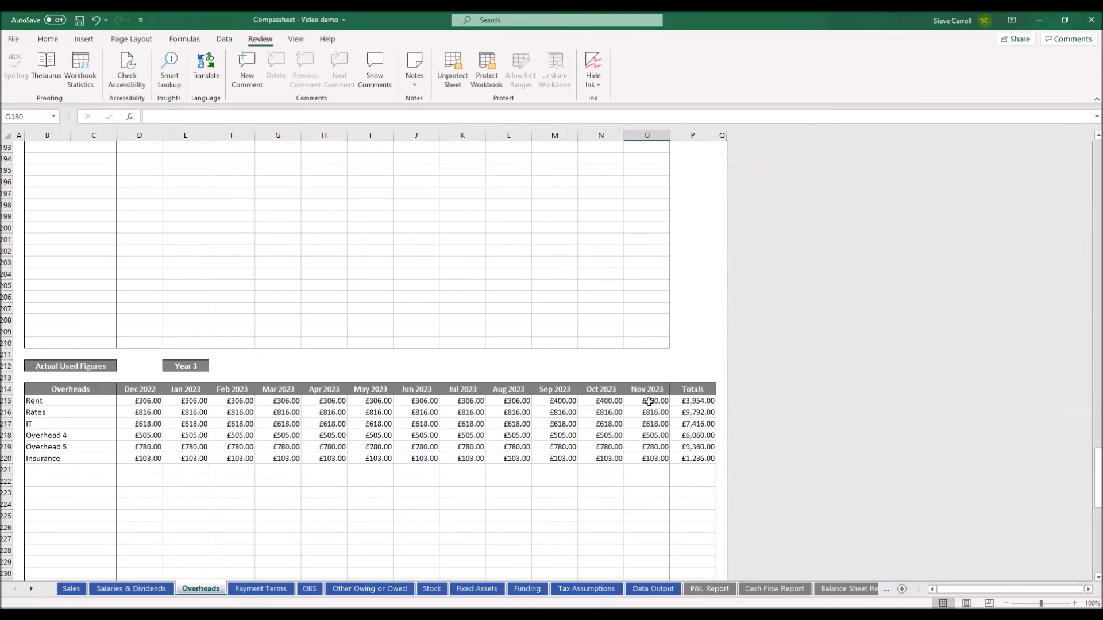
scroll(649, 402, down, 3)
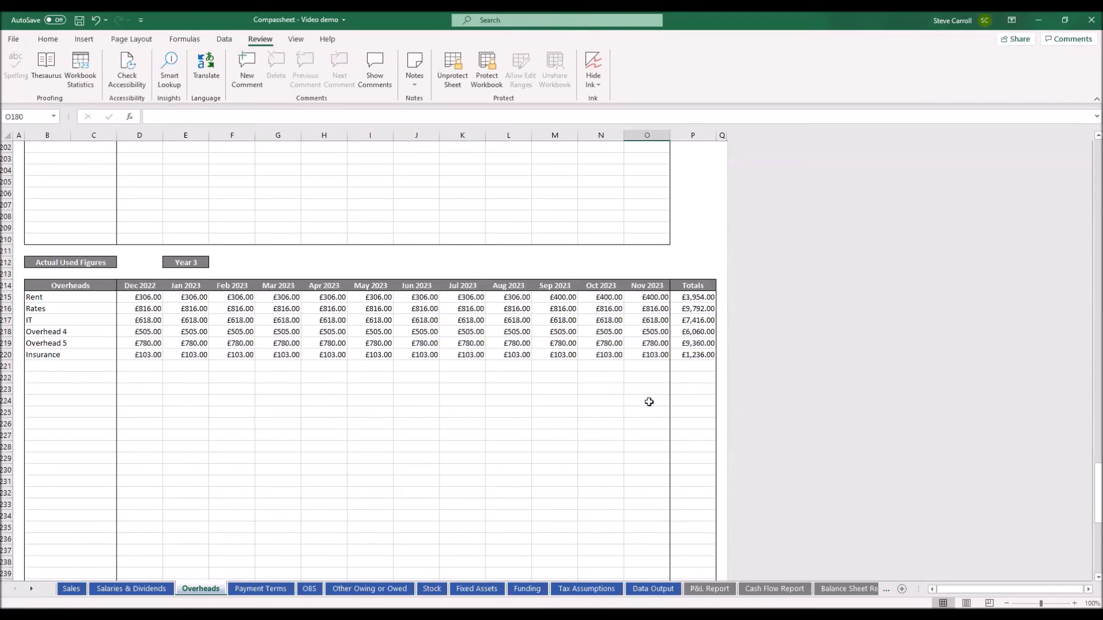
scroll(649, 402, up, 1)
scroll(649, 402, down, 3)
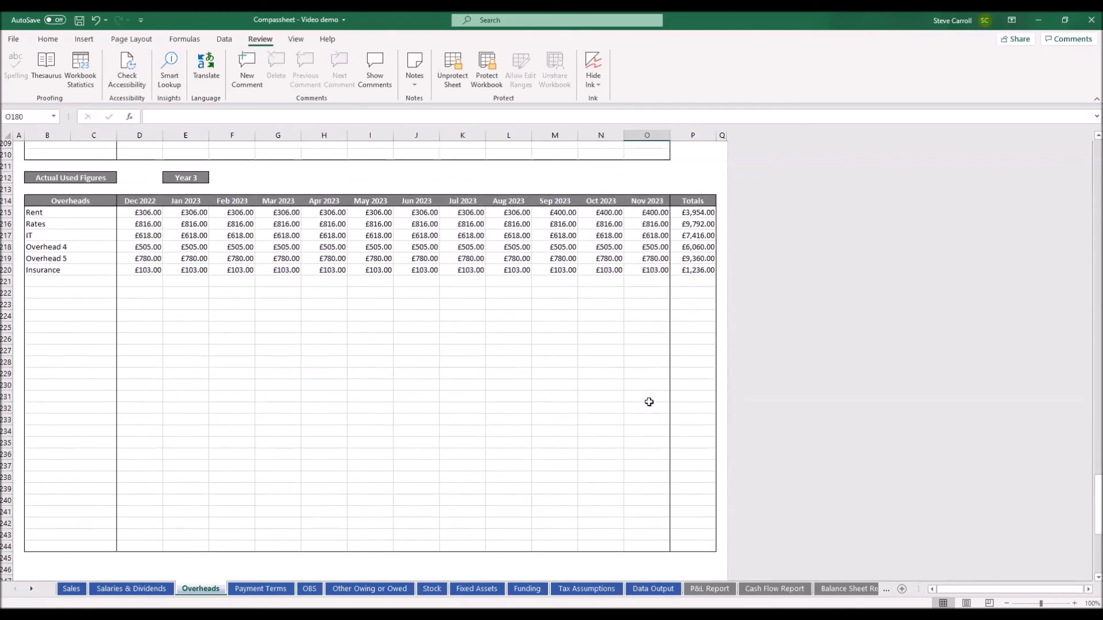
Add Marketing as a new overhead below Insurance in the main Overheads list and set its VAT option to Y.
scroll(649, 402, up, 12)
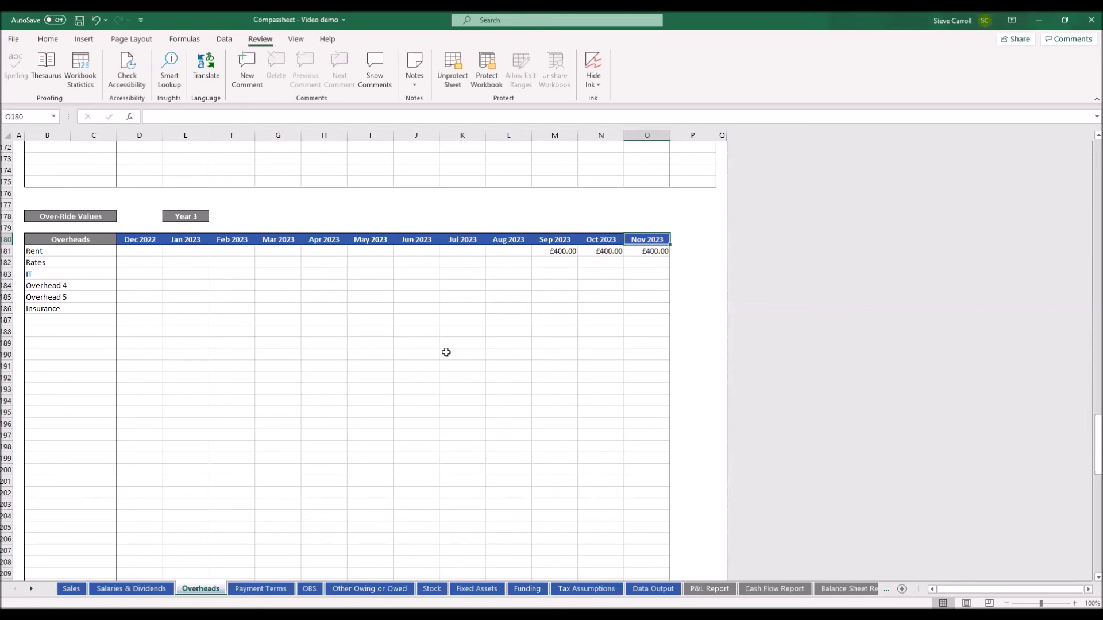
scroll(446, 352, up, 5)
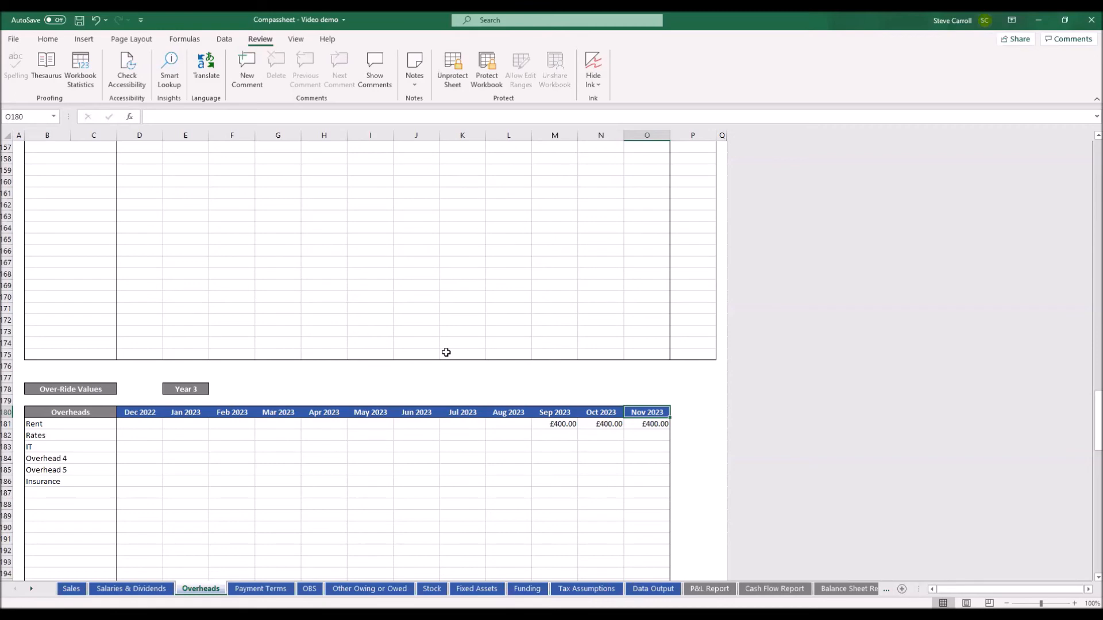
scroll(446, 352, up, 13)
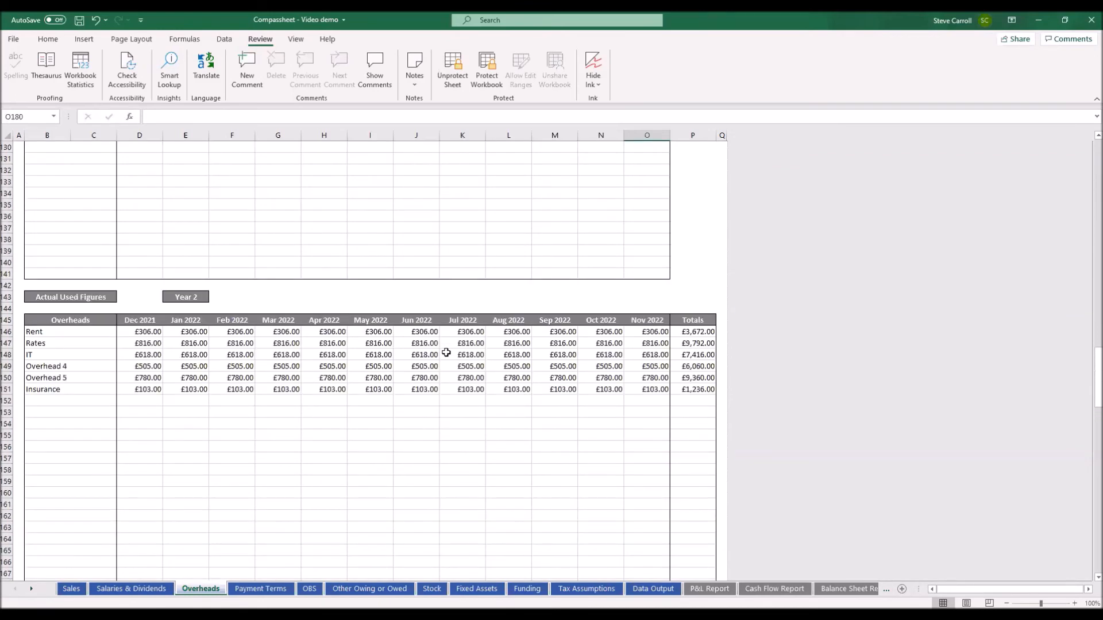
scroll(446, 352, up, 20)
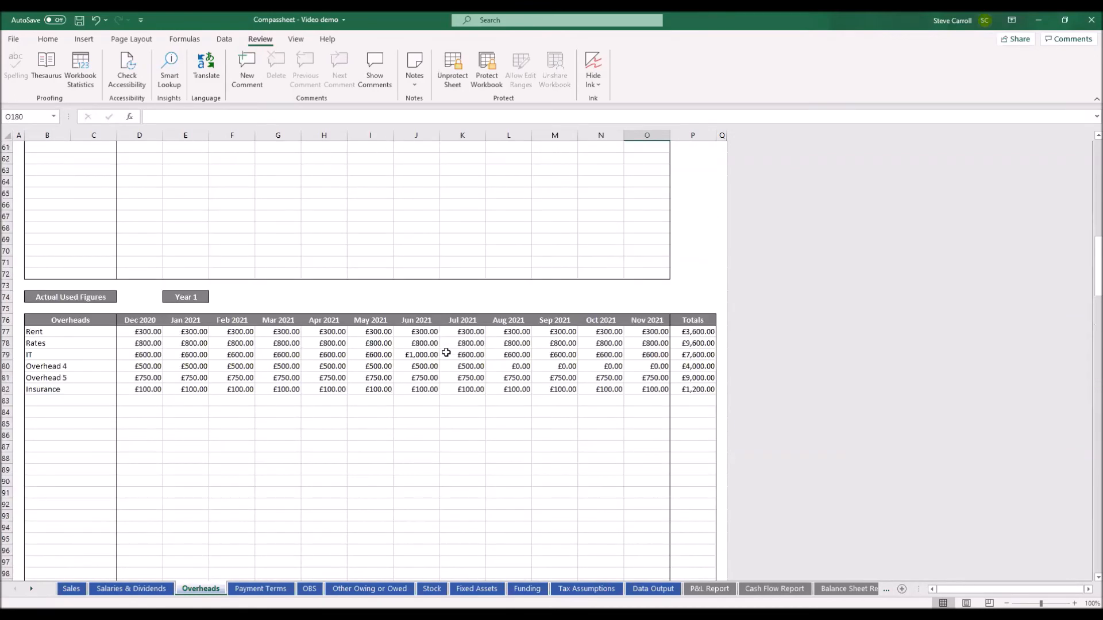
scroll(402, 323, up, 8)
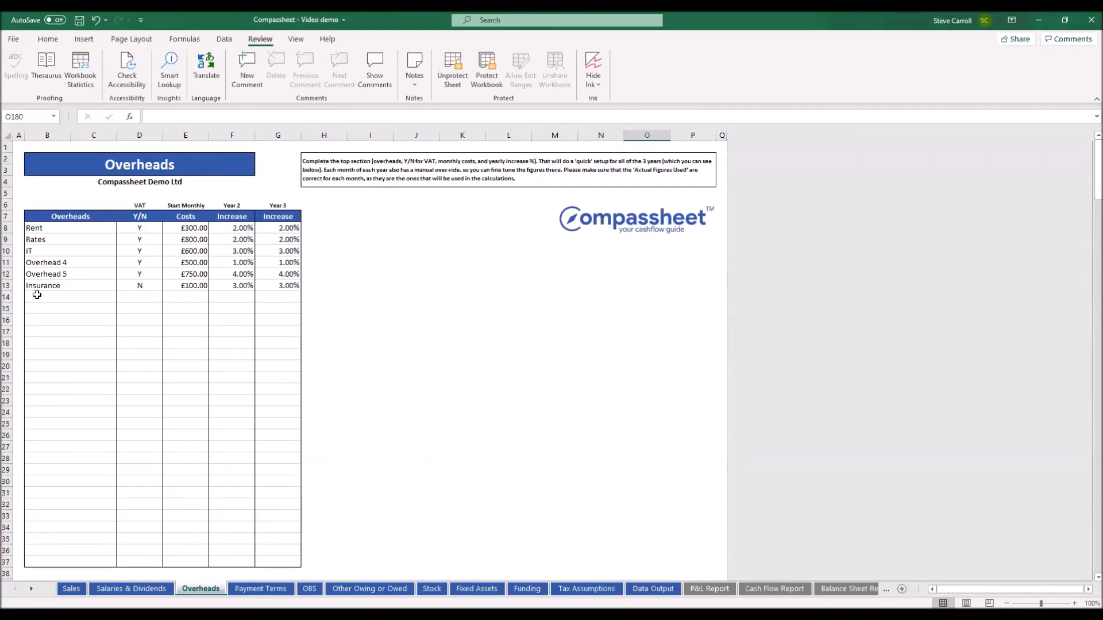
click(52, 297)
text(Mark)
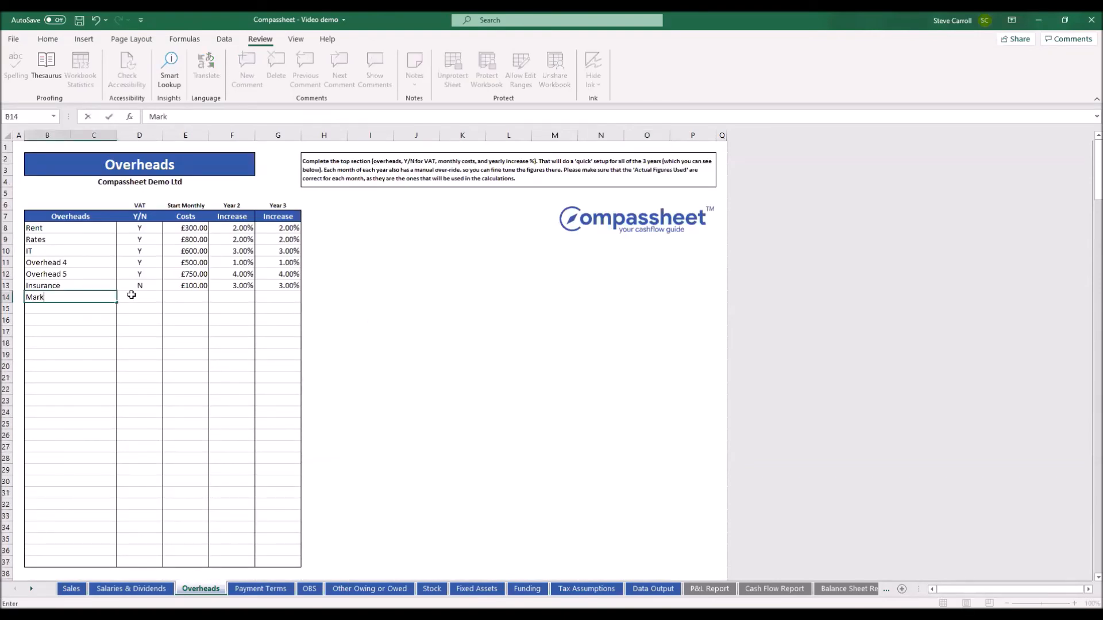
text(eting)
click(131, 295)
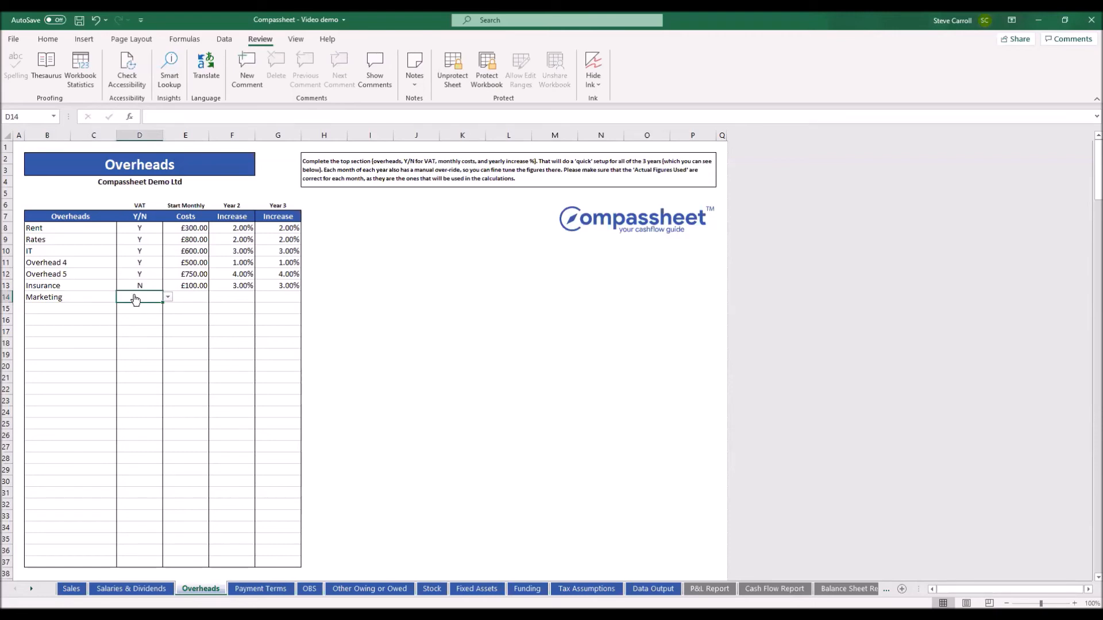
click(167, 297)
click(151, 315)
Set Marketing's start monthly cost to £200 and its Year 2 and Year 3 increases to 3% each.
click(189, 296)
text(200)
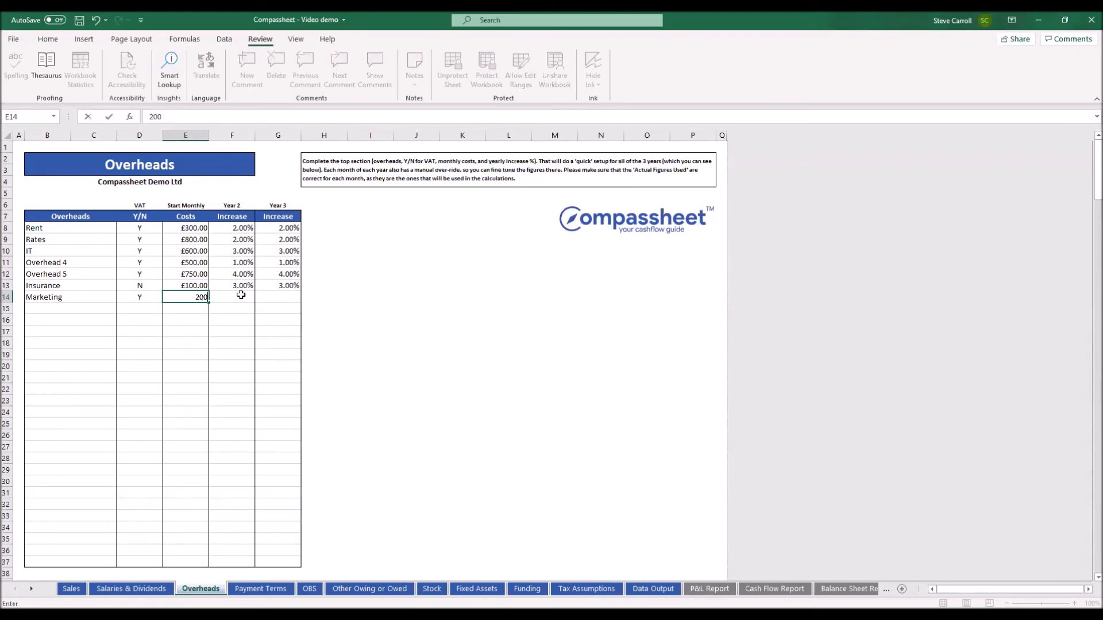
click(240, 295)
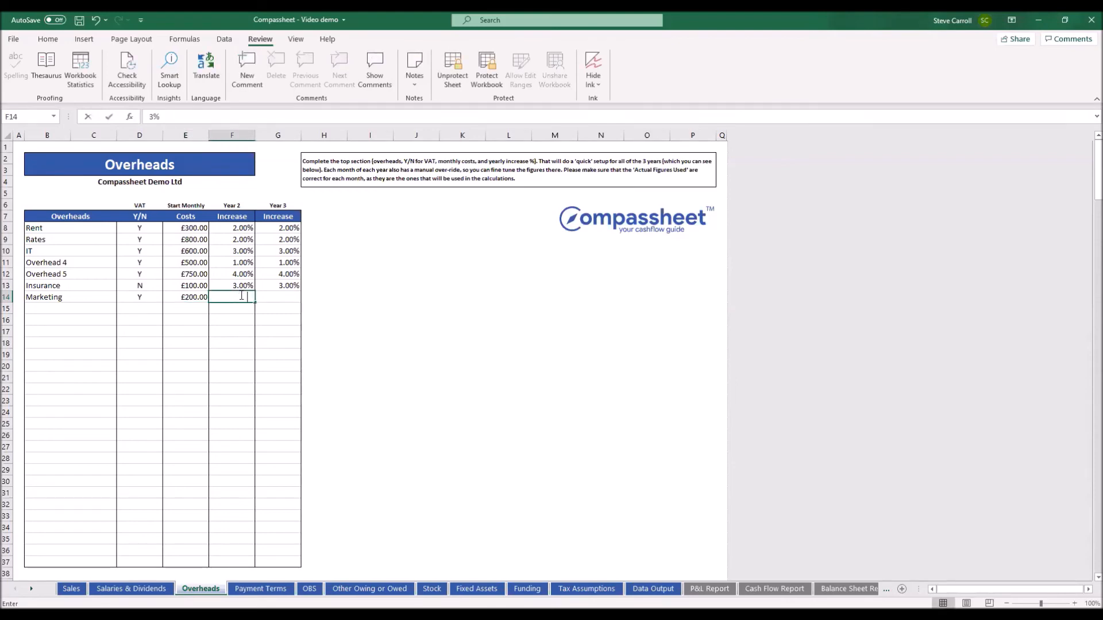
text(3)
key(Right)
text(3)
key(Return)
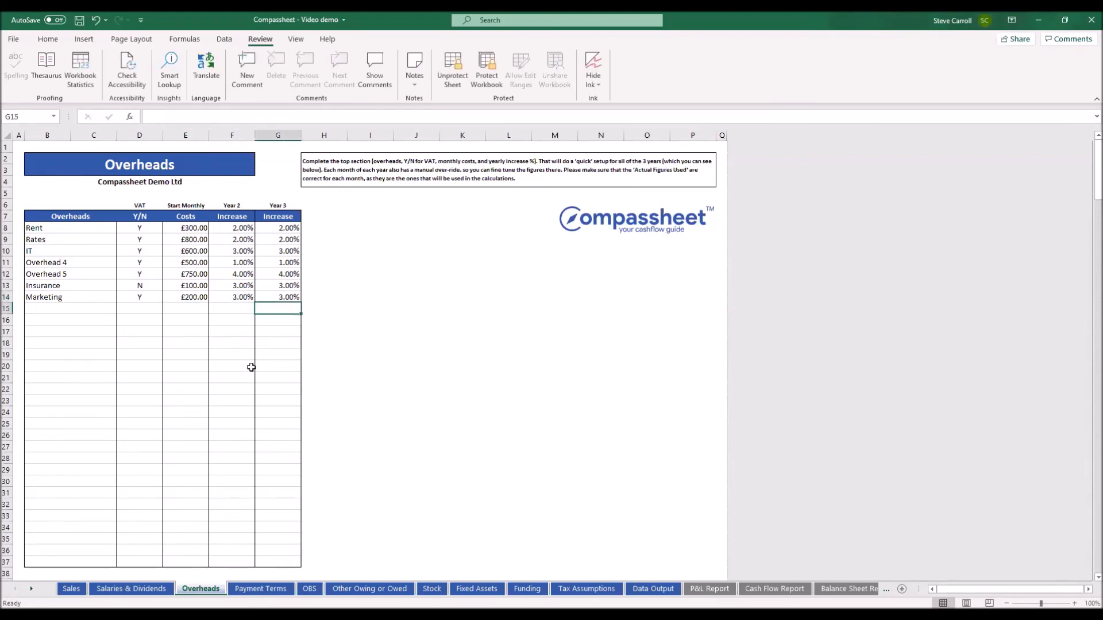
Enter a £5,000 over-ride for Marketing in Nov 2021 and check the Marketing row in the Year 1 Actual Used Figures table.
scroll(251, 367, down, 8)
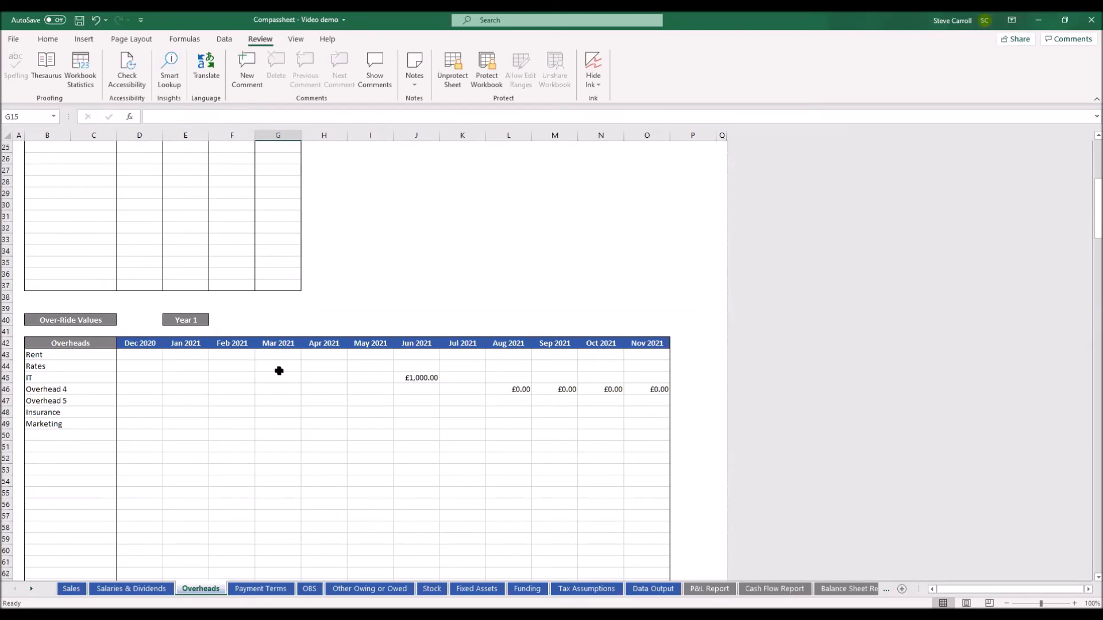
click(639, 422)
text(5000)
key(Return)
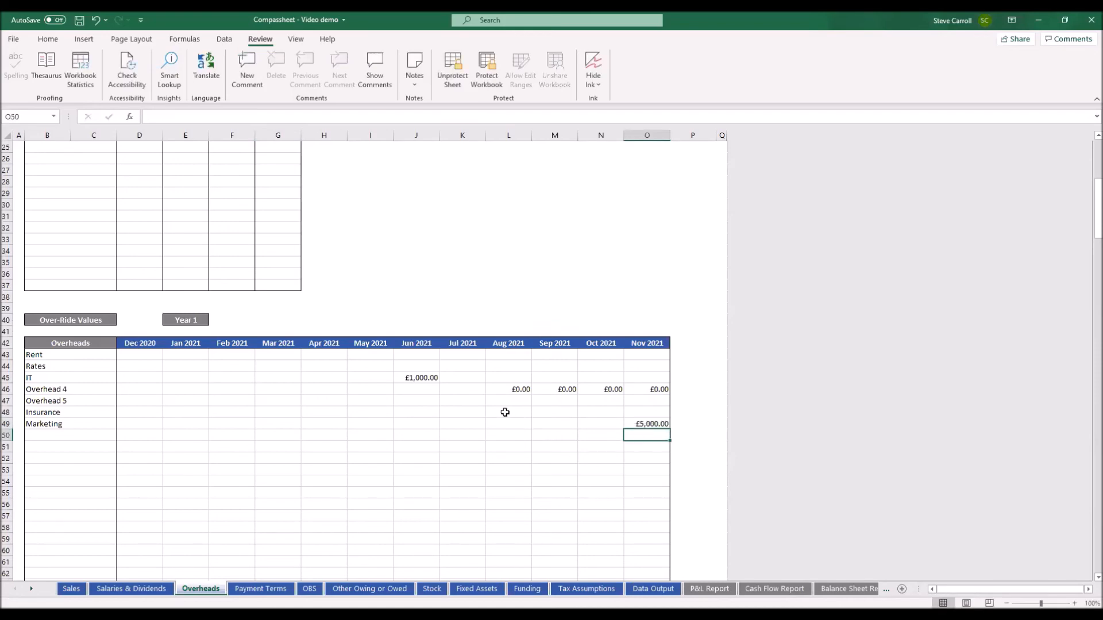
scroll(504, 413, down, 10)
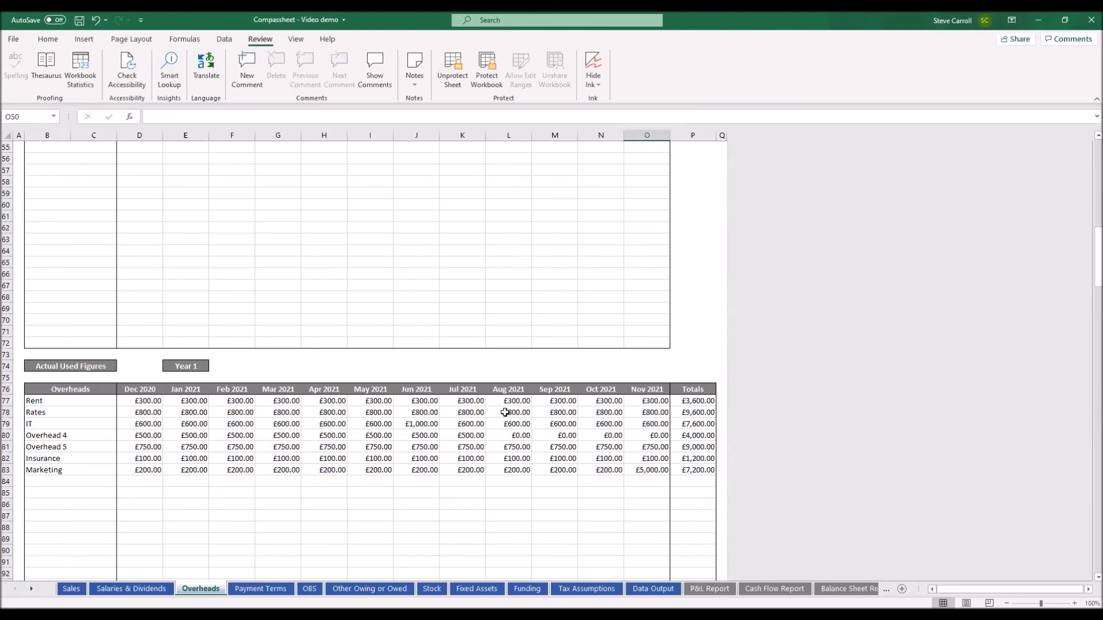
scroll(505, 413, down, 2)
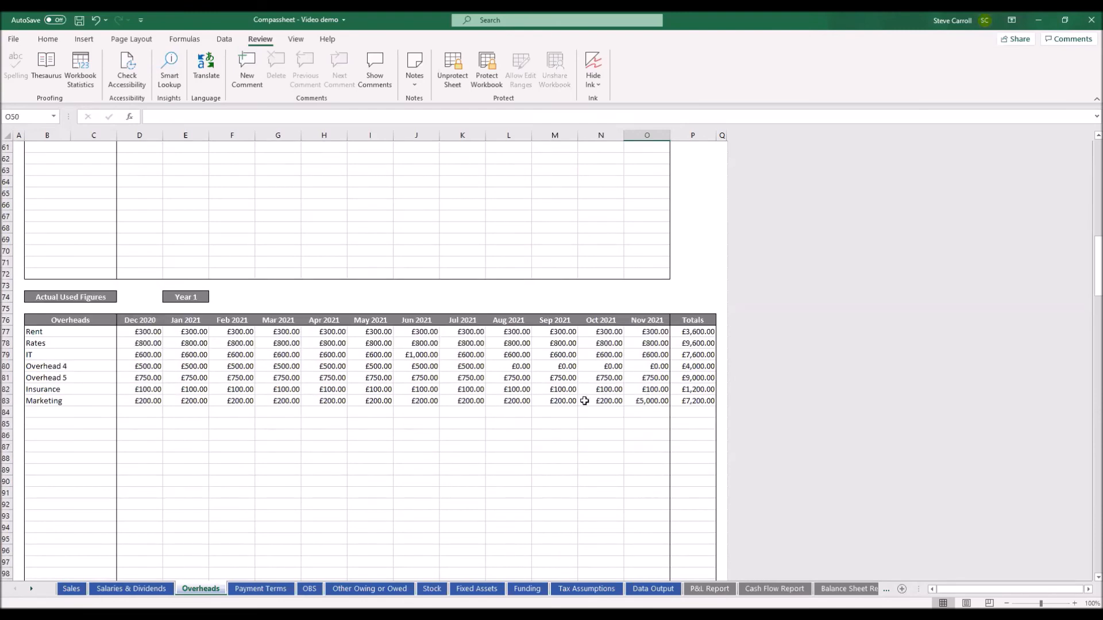
Enter an over-ride value of £10,000 for Marketing in Mar 2022 in the Year 2 table.
scroll(493, 389, down, 7)
scroll(494, 389, down, 4)
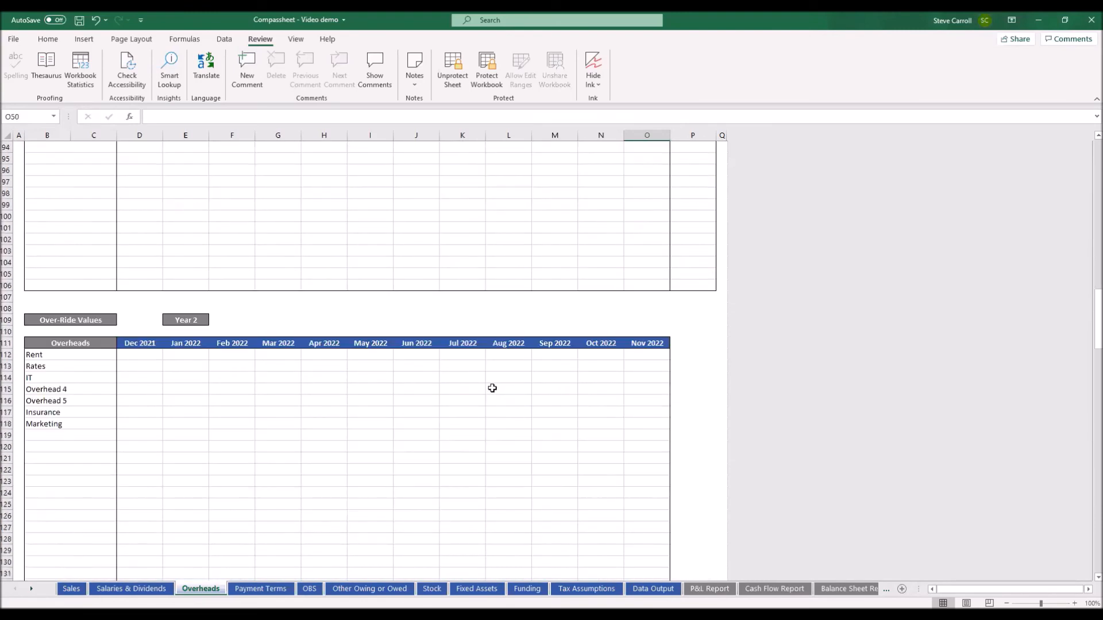
click(293, 426)
text(10000)
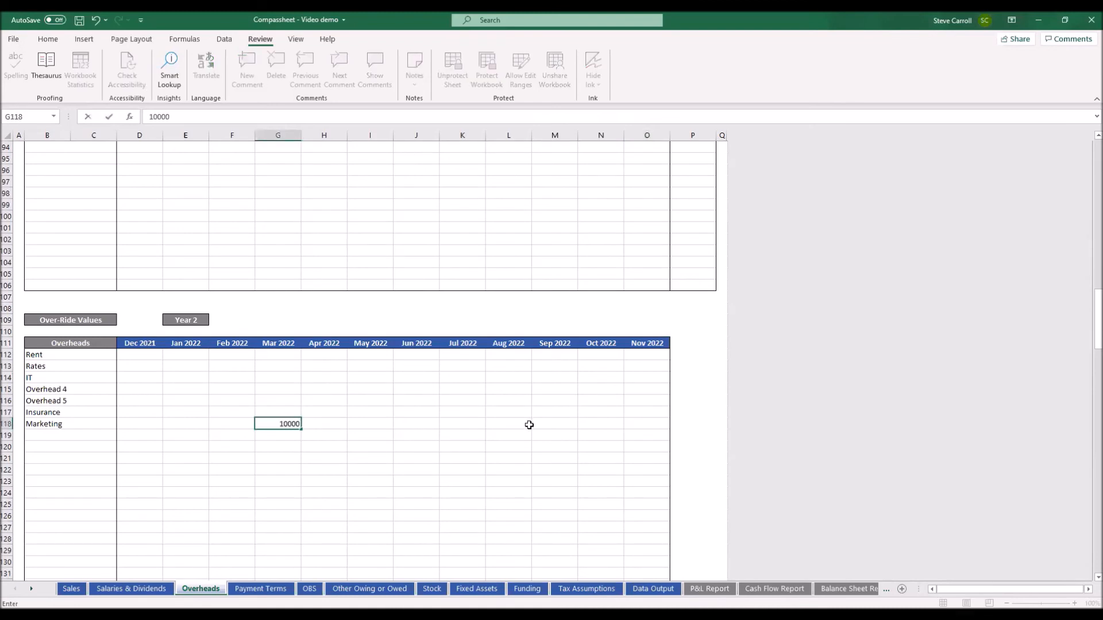
key(Return)
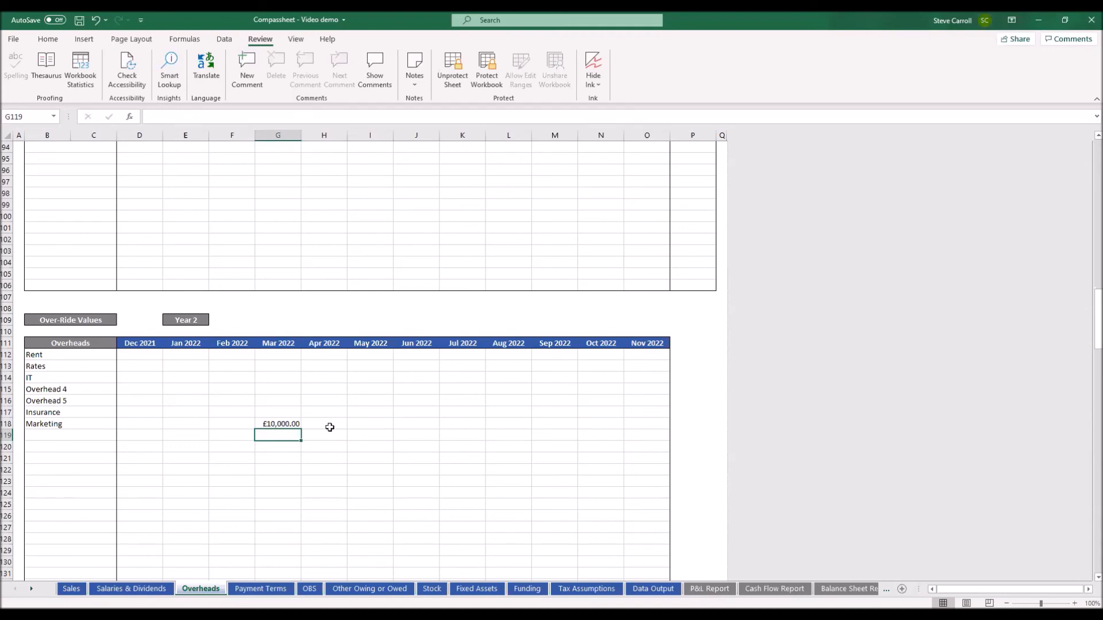
Set the Marketing over-ride values for Mar 2022 and May 2022 to £5,000 each in the Year 2 table.
click(264, 425)
text(5000)
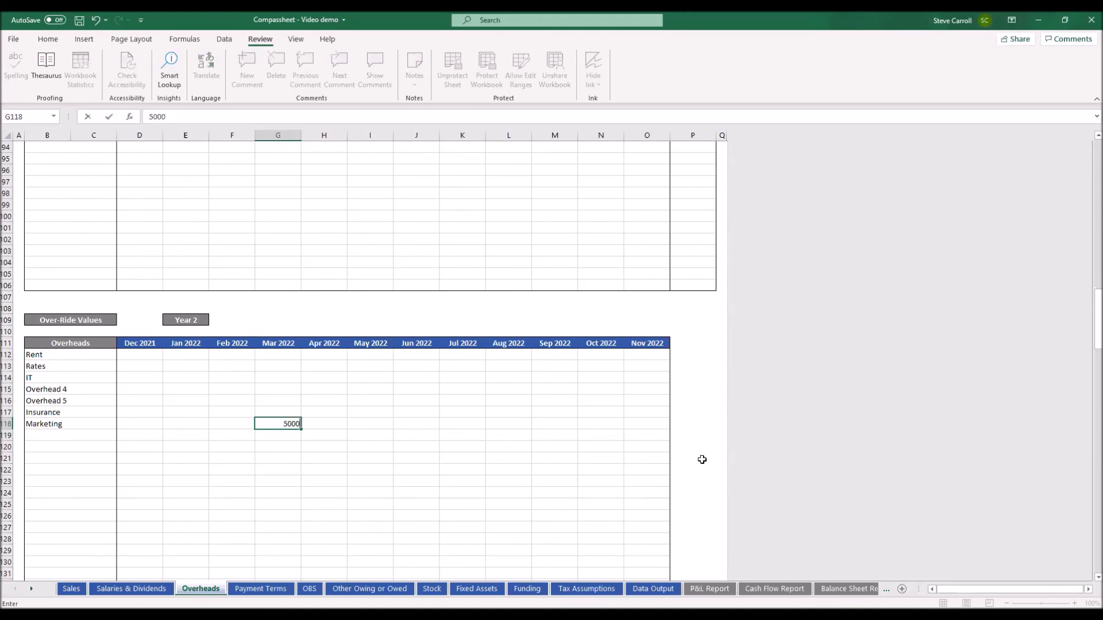
key(Tab)
key(Tab)
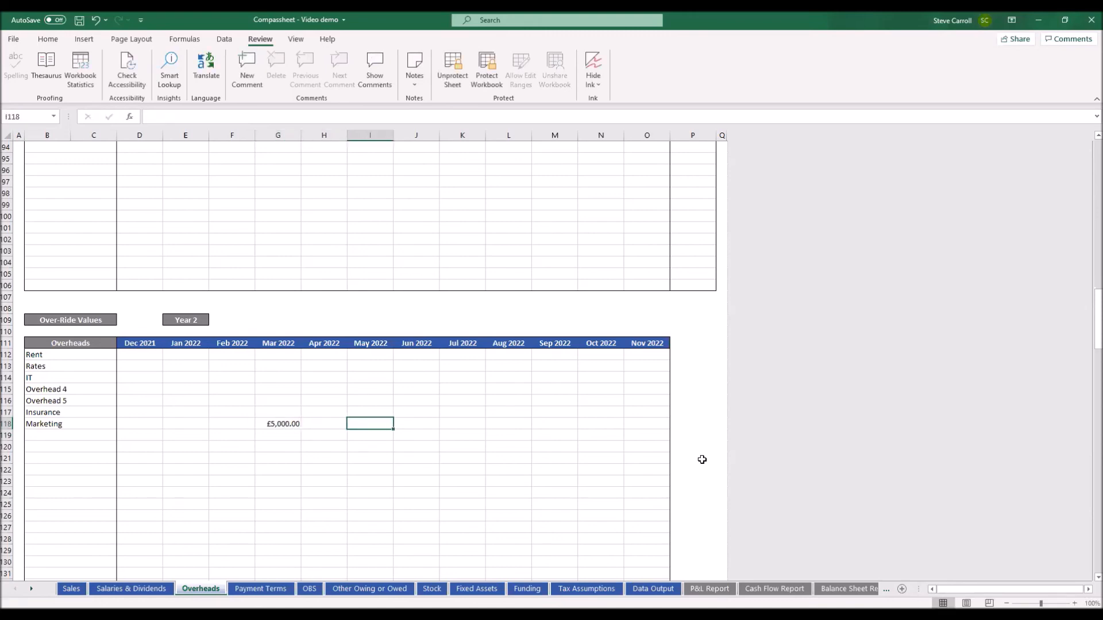
text(5000)
key(Return)
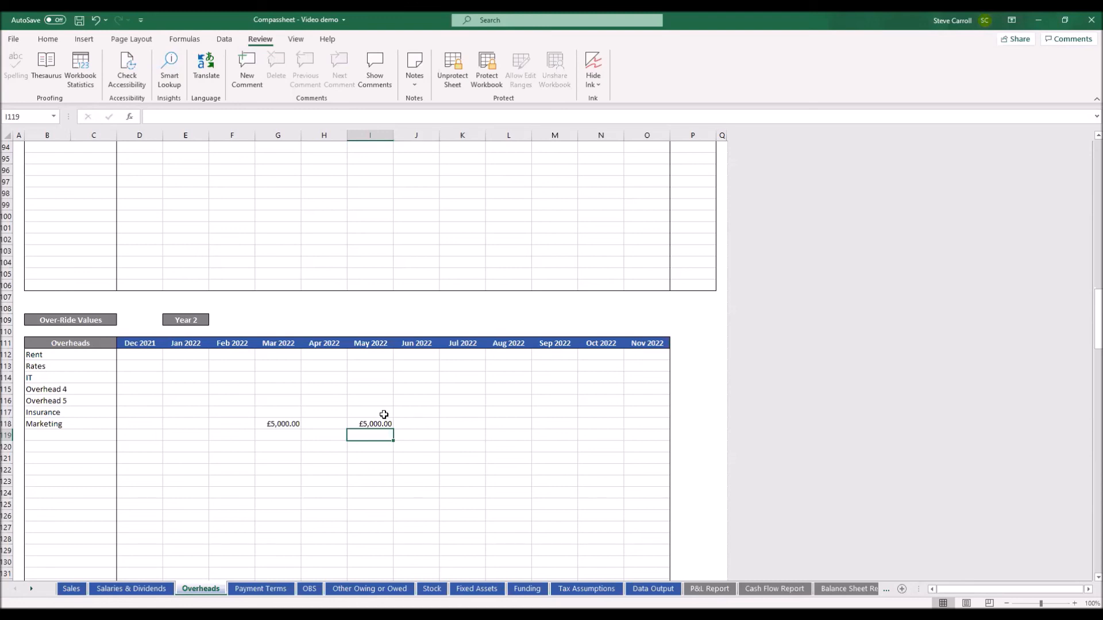
Review the main Overheads list with its VAT options, monthly costs and yearly increases.
scroll(384, 415, up, 20)
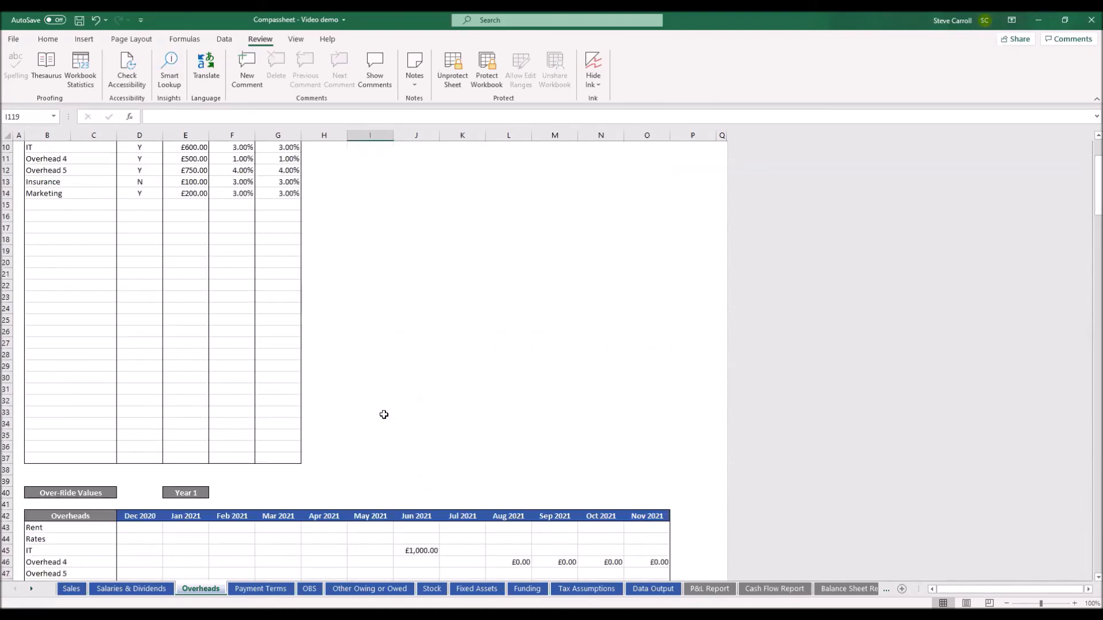
scroll(384, 415, up, 3)
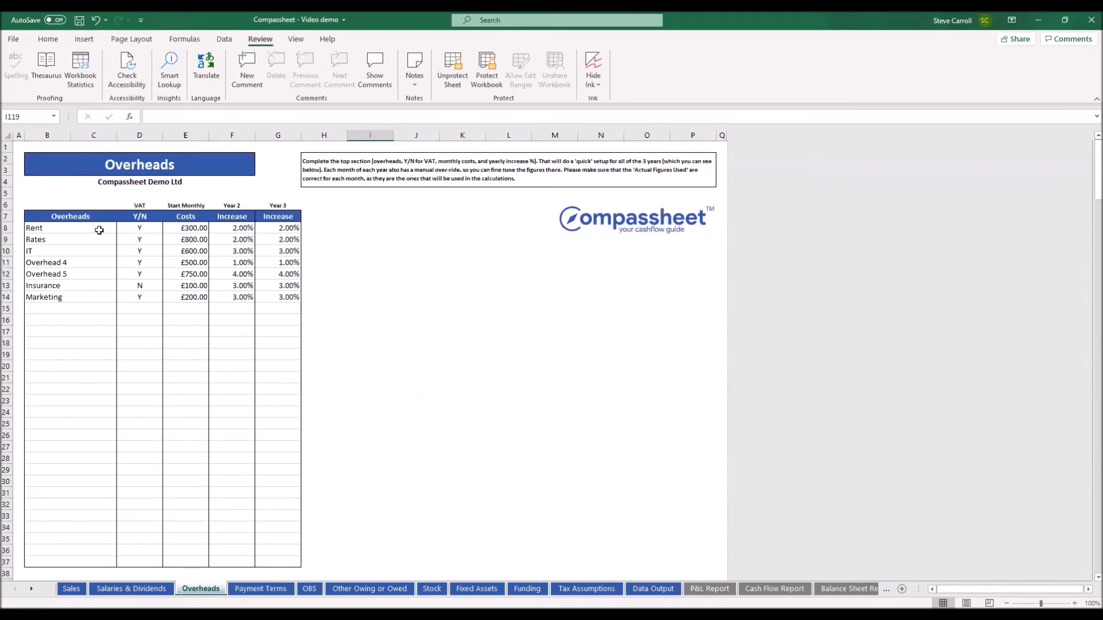